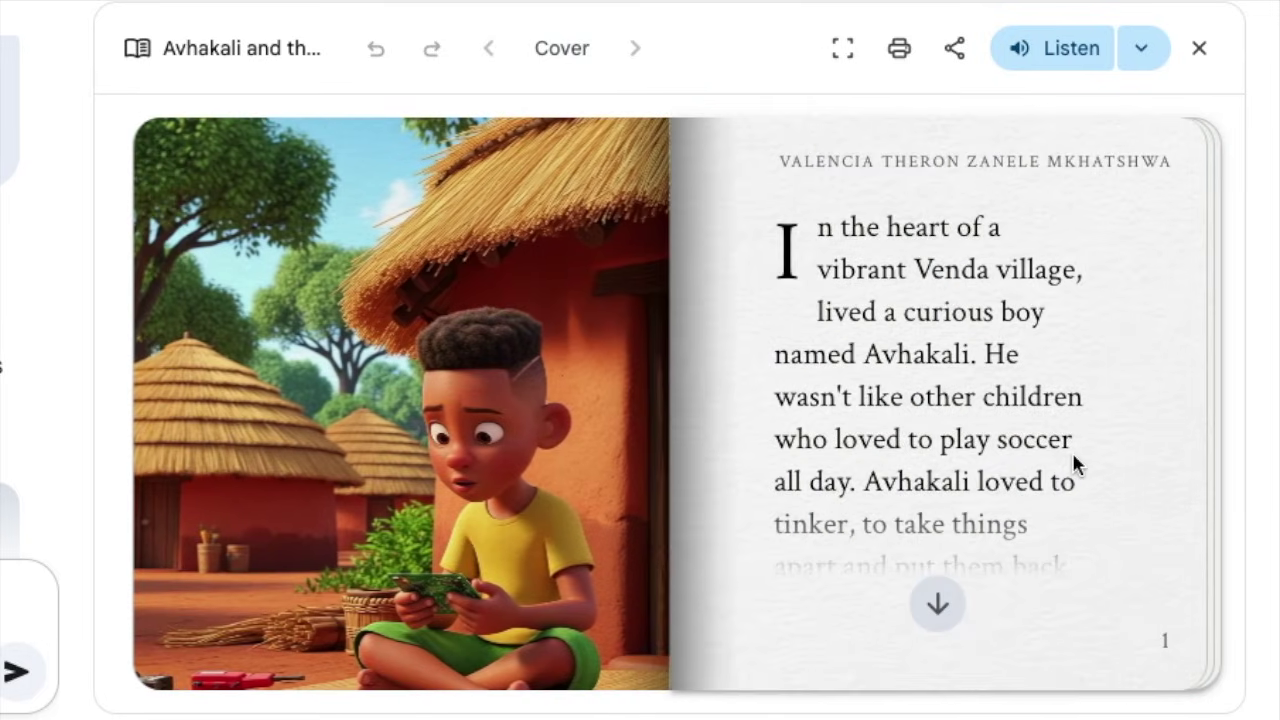
Step: Page through the Avhakali story, then open Litha's storybook and flip past page 3
click(1074, 463)
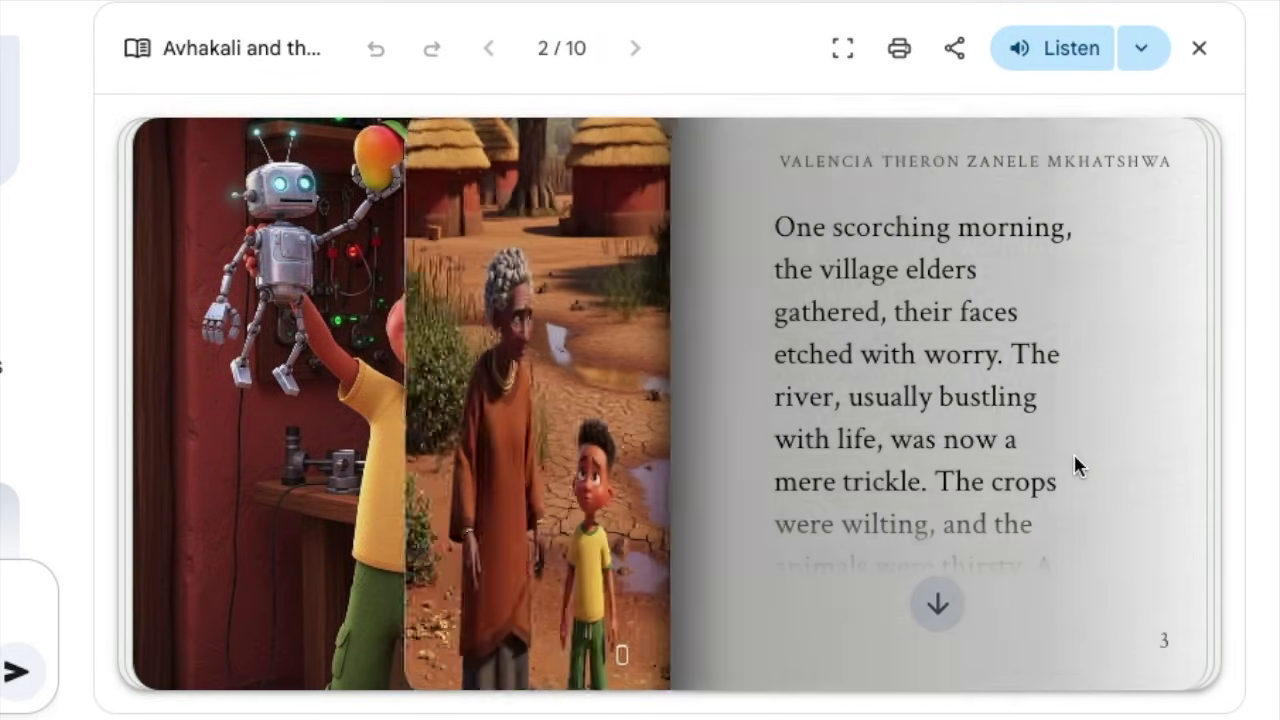
click(1074, 464)
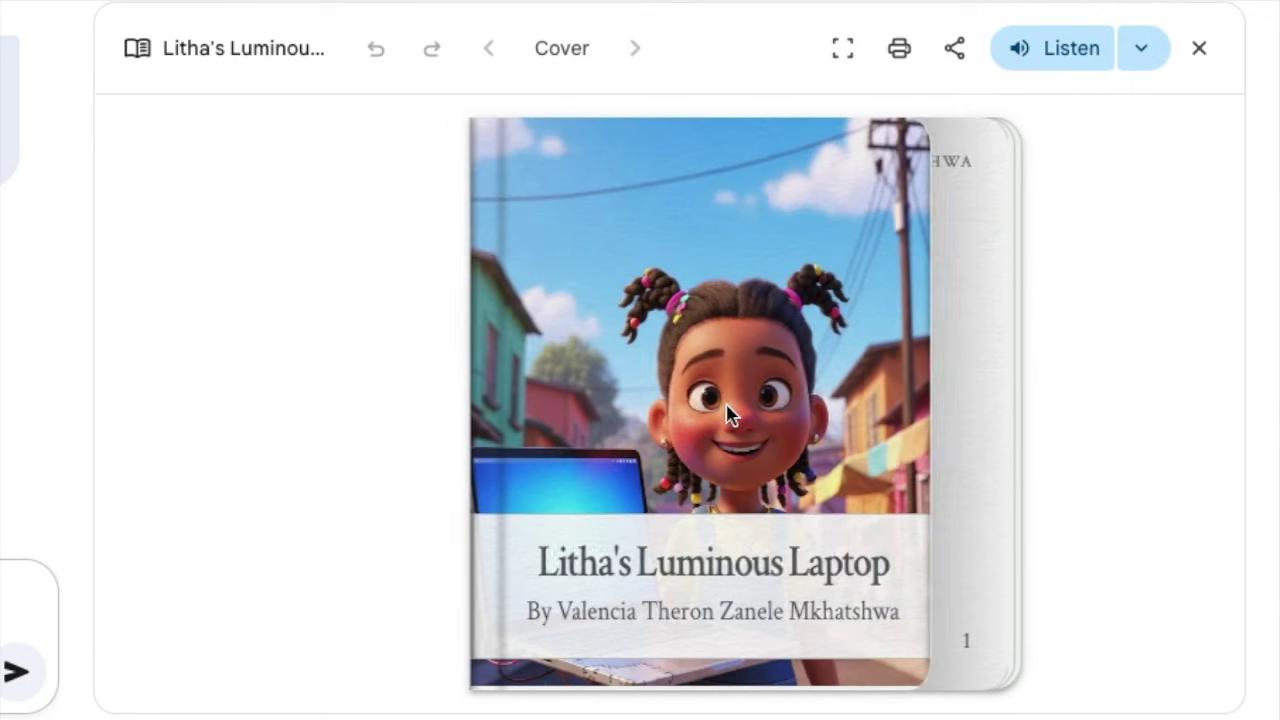
click(731, 414)
click(1038, 450)
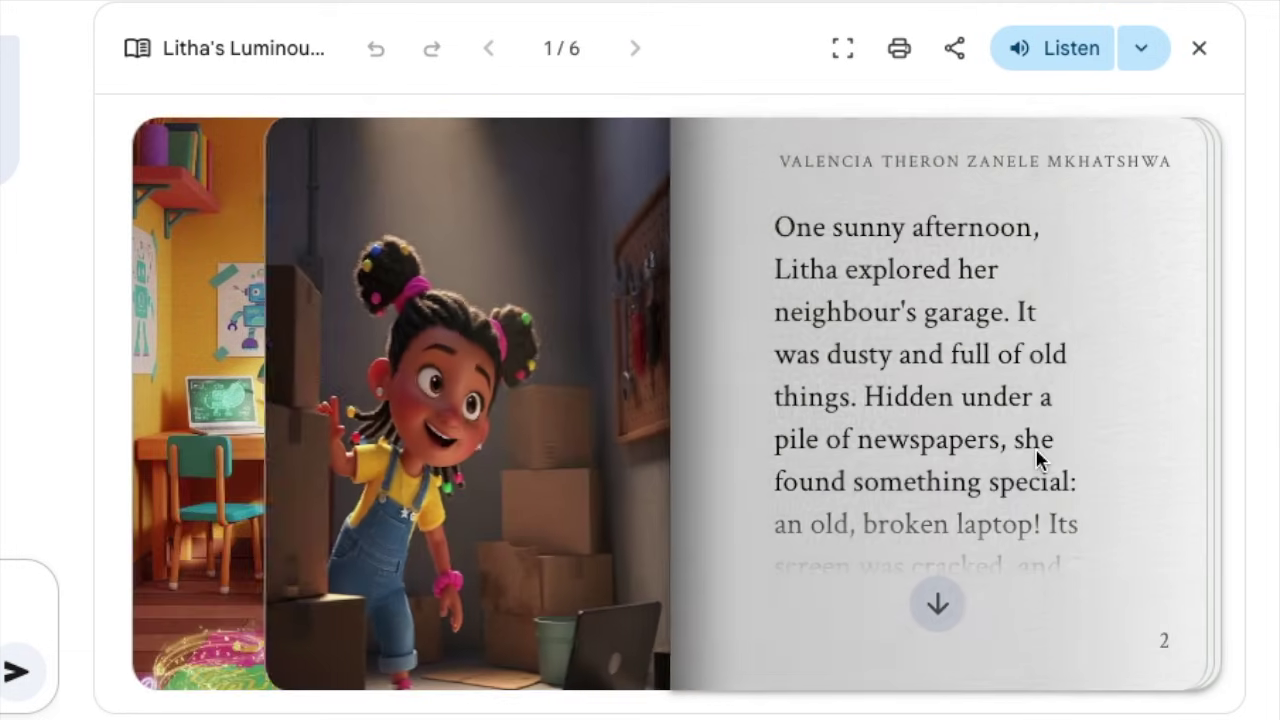
click(1071, 474)
click(1074, 480)
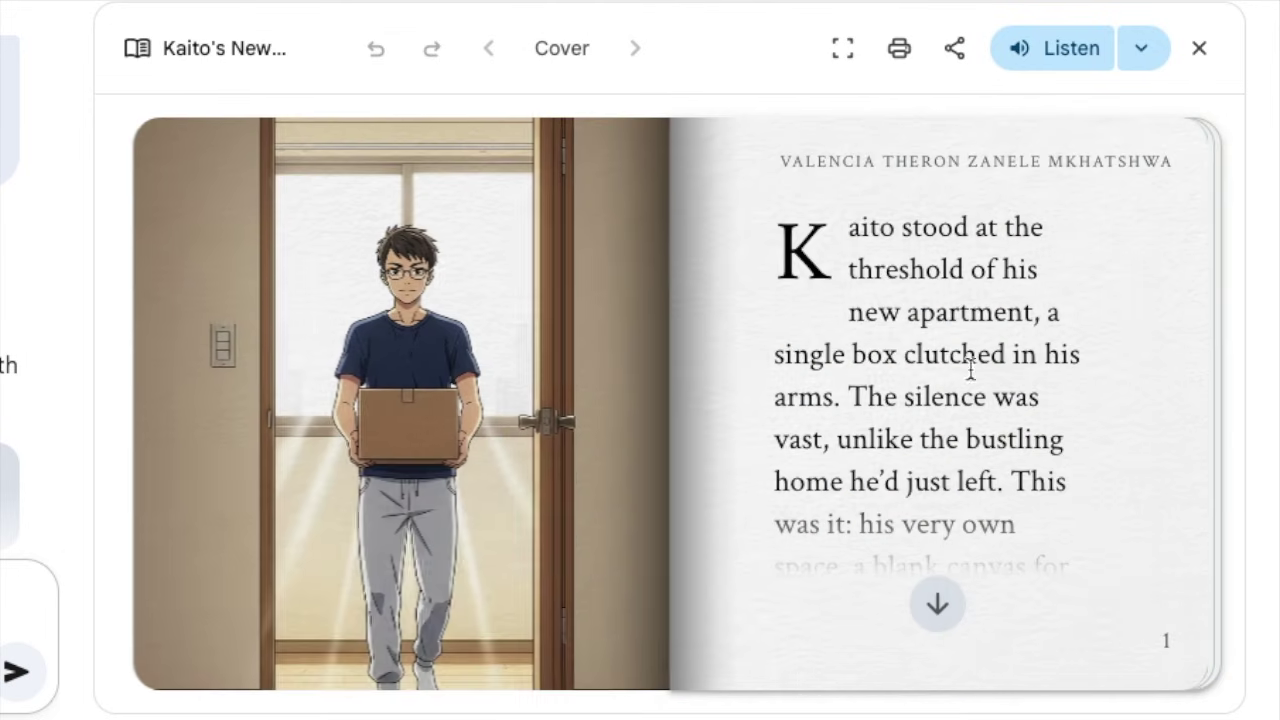
Step: Open Kaito's storybook and page forward to page 4
click(993, 403)
click(1050, 434)
click(1050, 434)
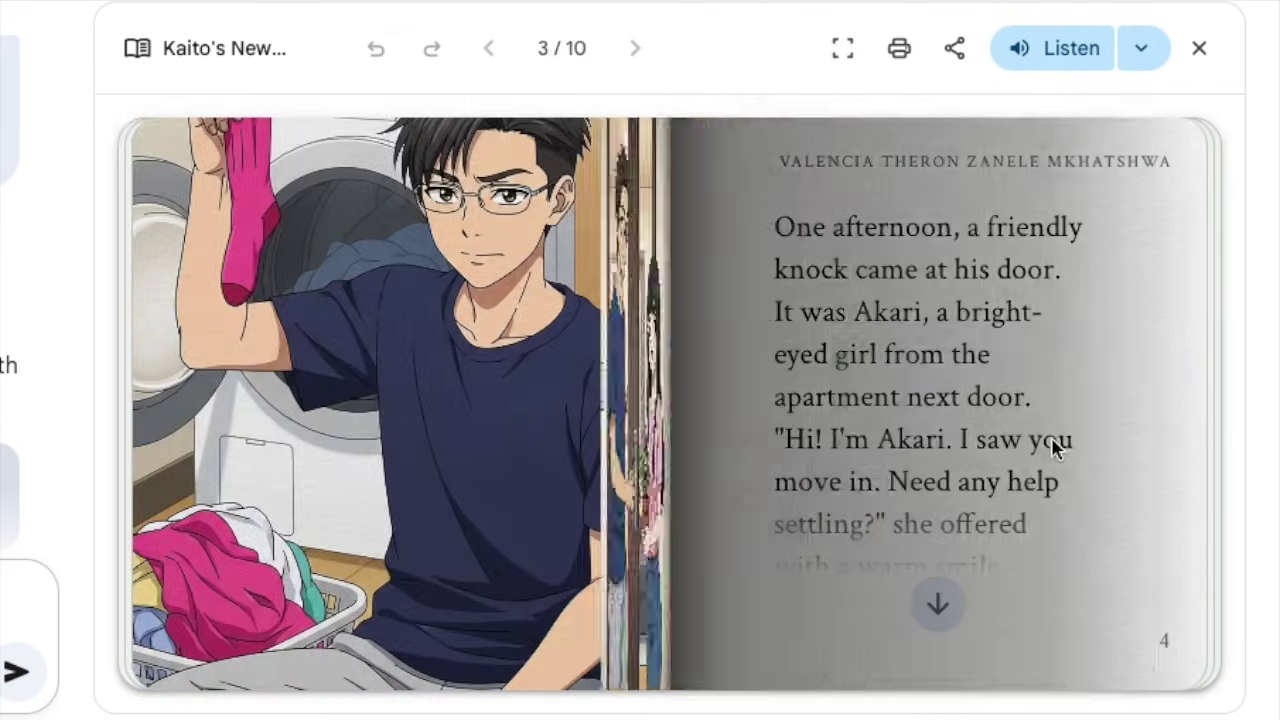
click(1051, 437)
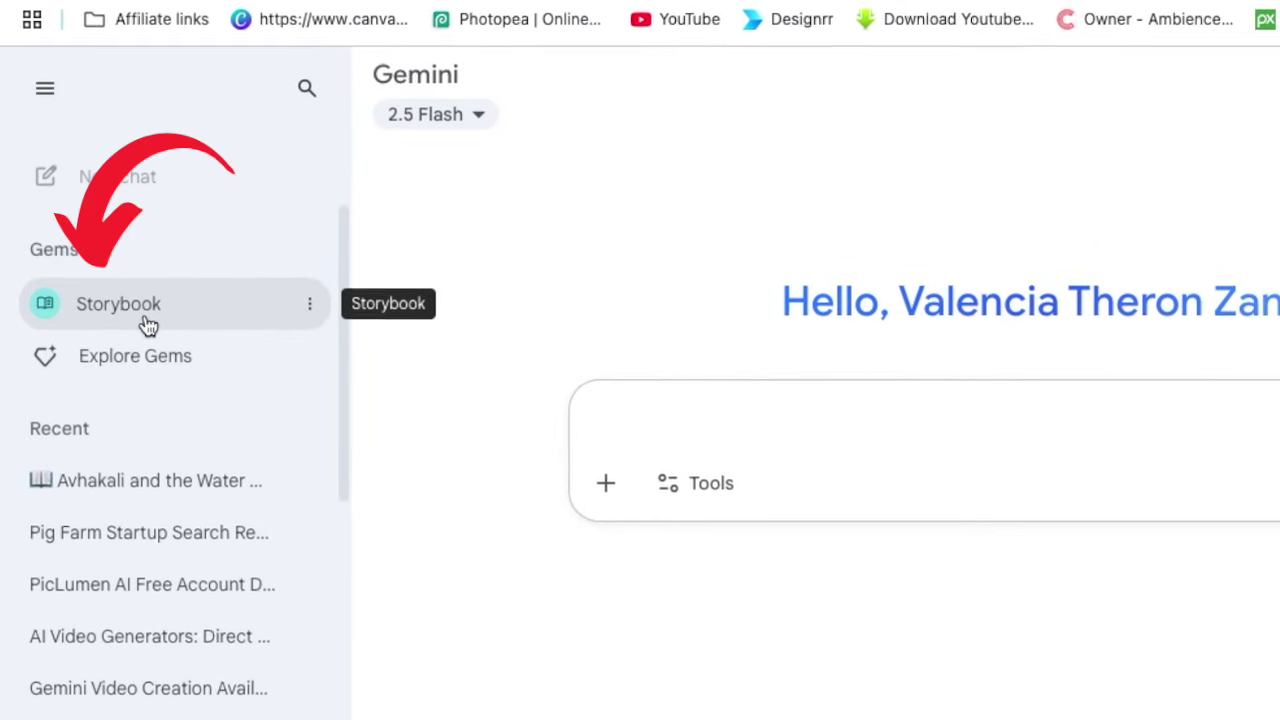
Step: Open the Storybook gem from Gems and glance at the attach-file menu before closing it
click(141, 318)
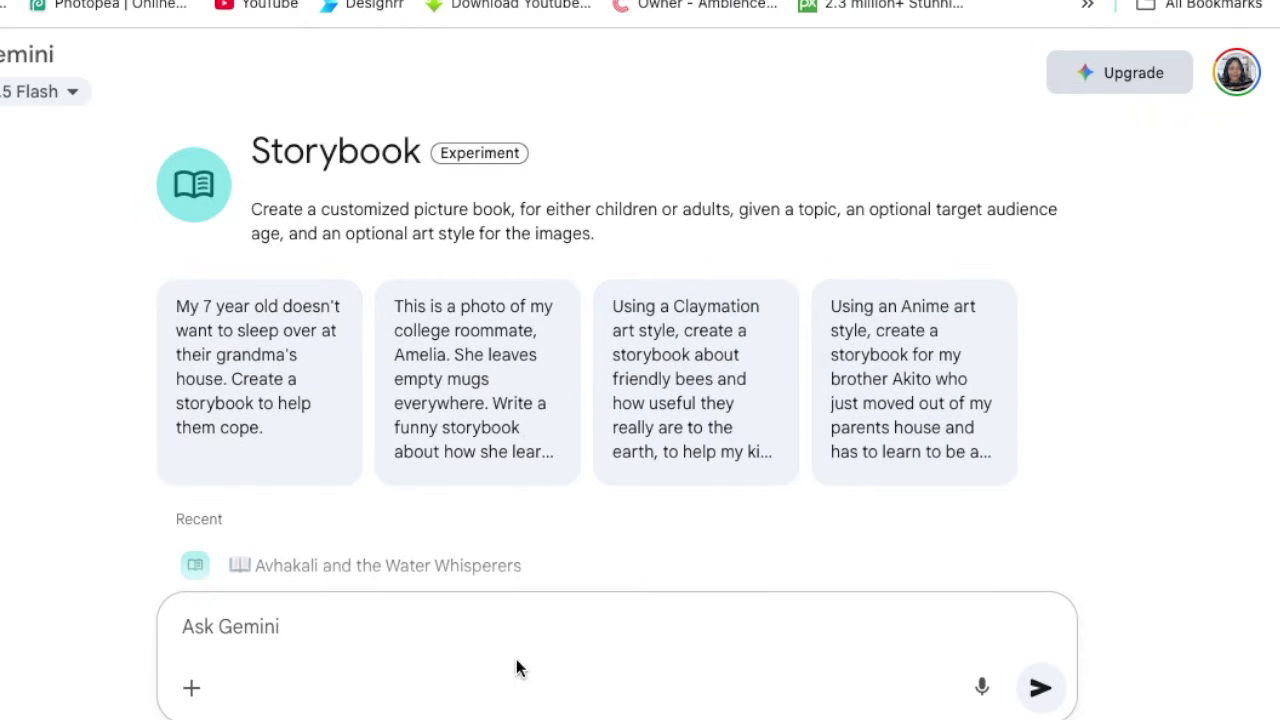
click(192, 690)
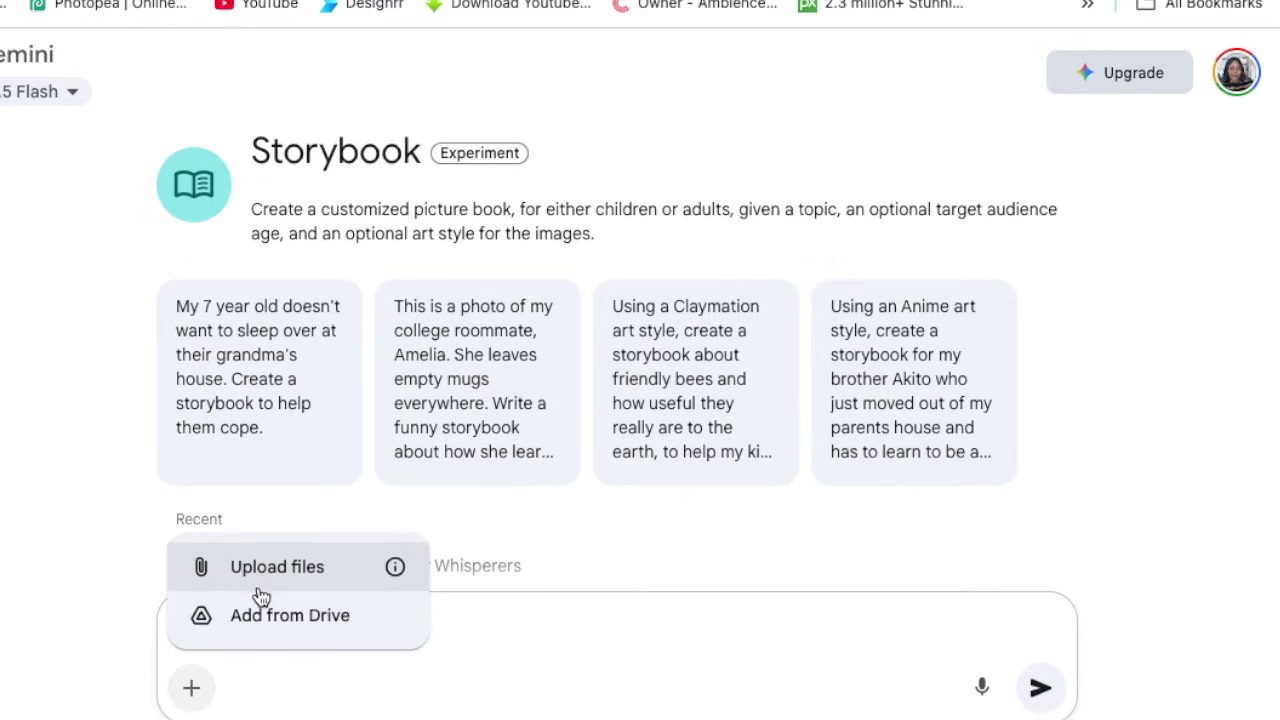
click(107, 516)
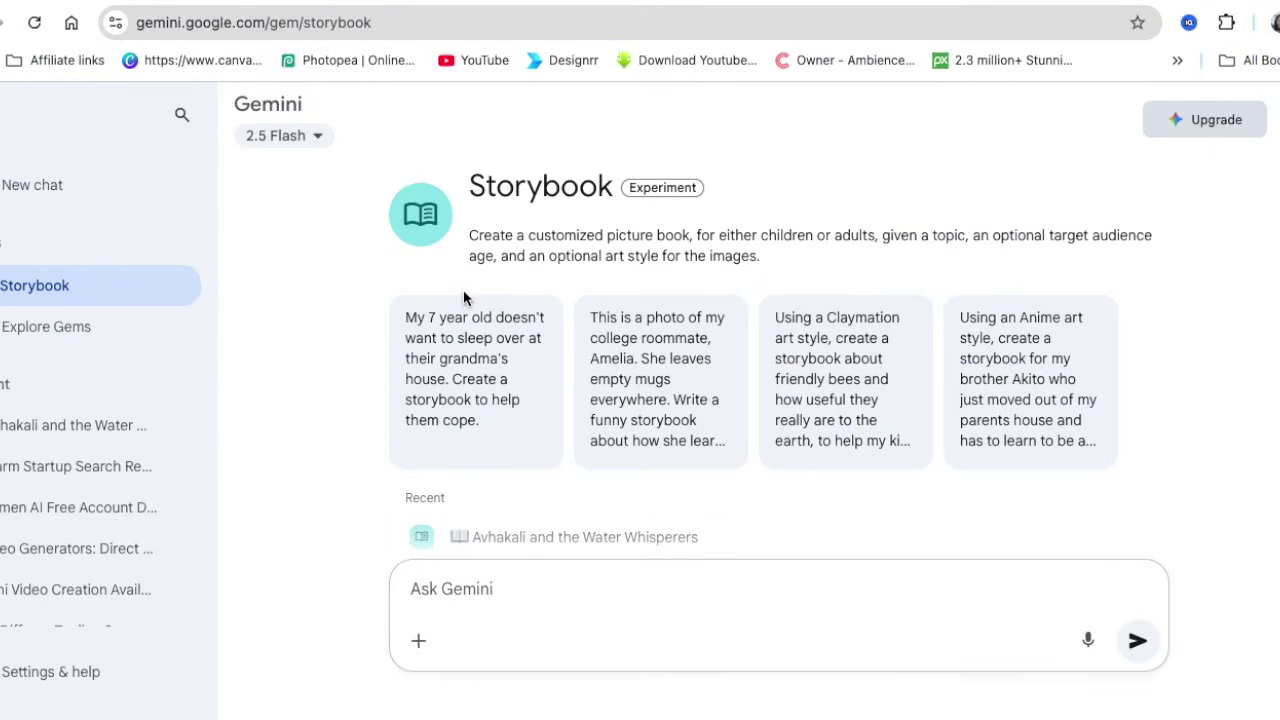
Step: Paste the prepared prompt for a six-page Pixar-style book about Litha's coding app and submit
click(462, 588)
key(ctrl+v)
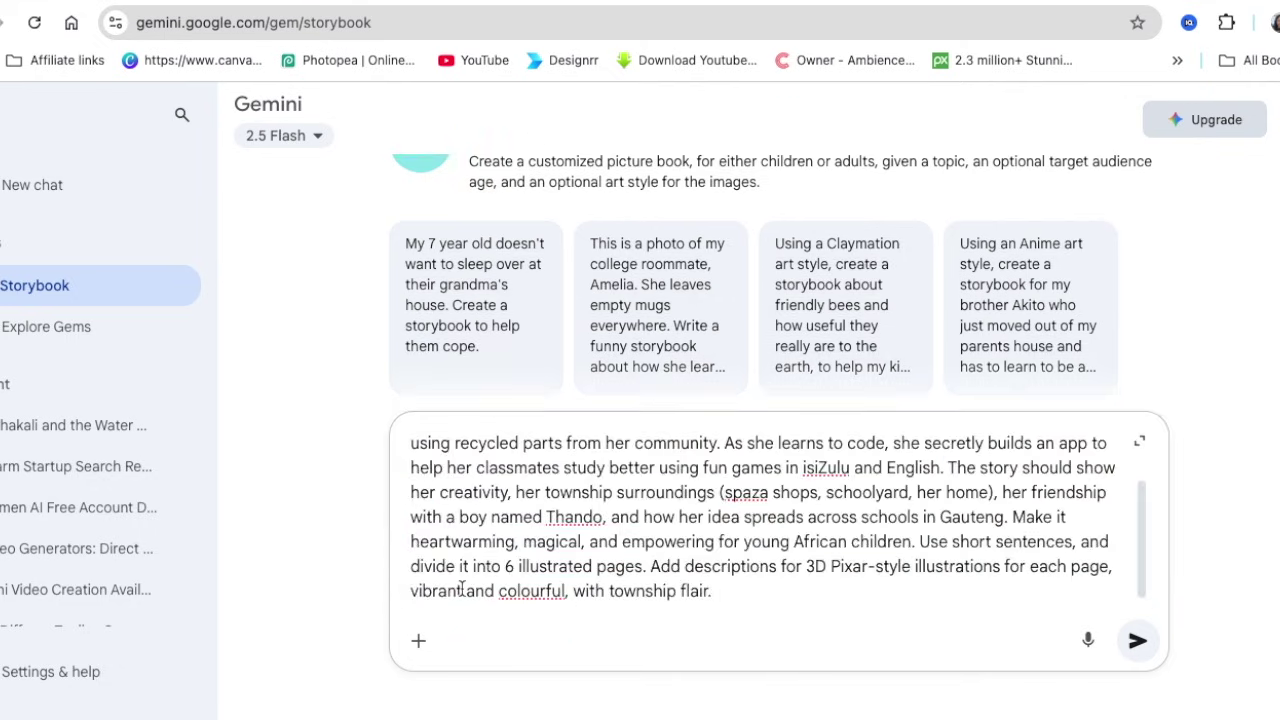
click(1137, 643)
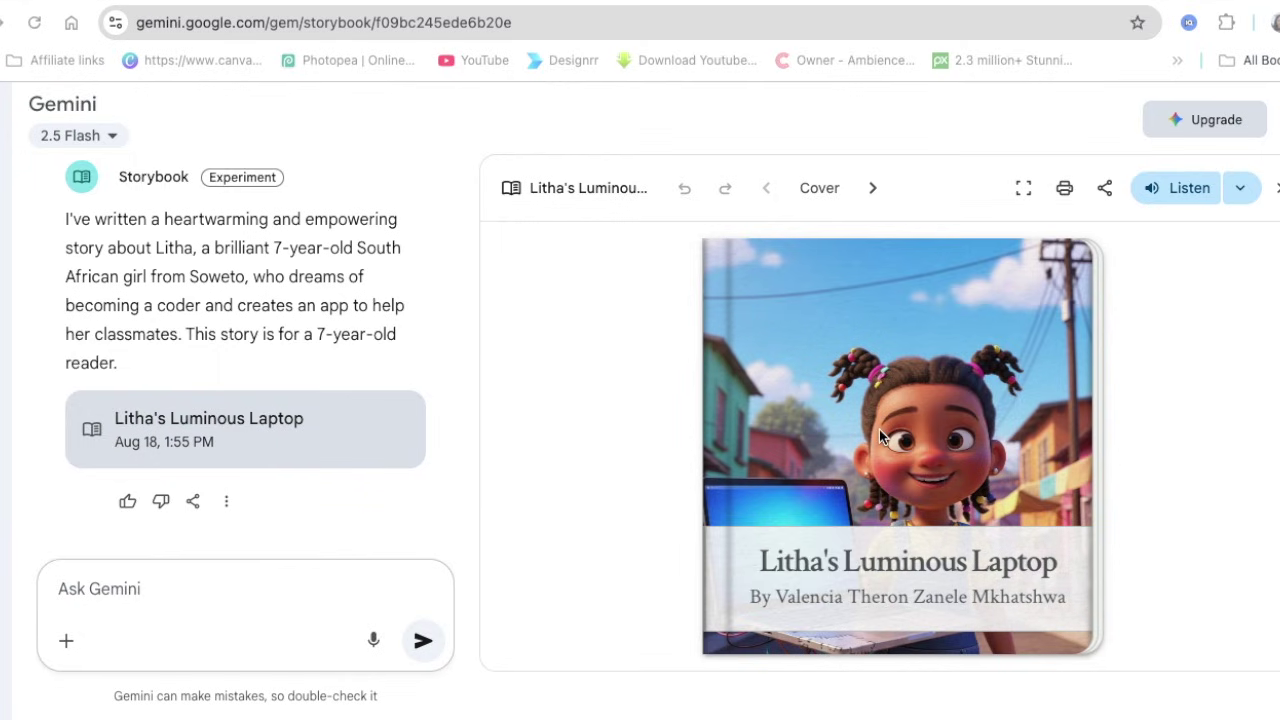
Step: Read Litha's Luminous Laptop from page 1 to page 5, expanding the page text
click(1091, 410)
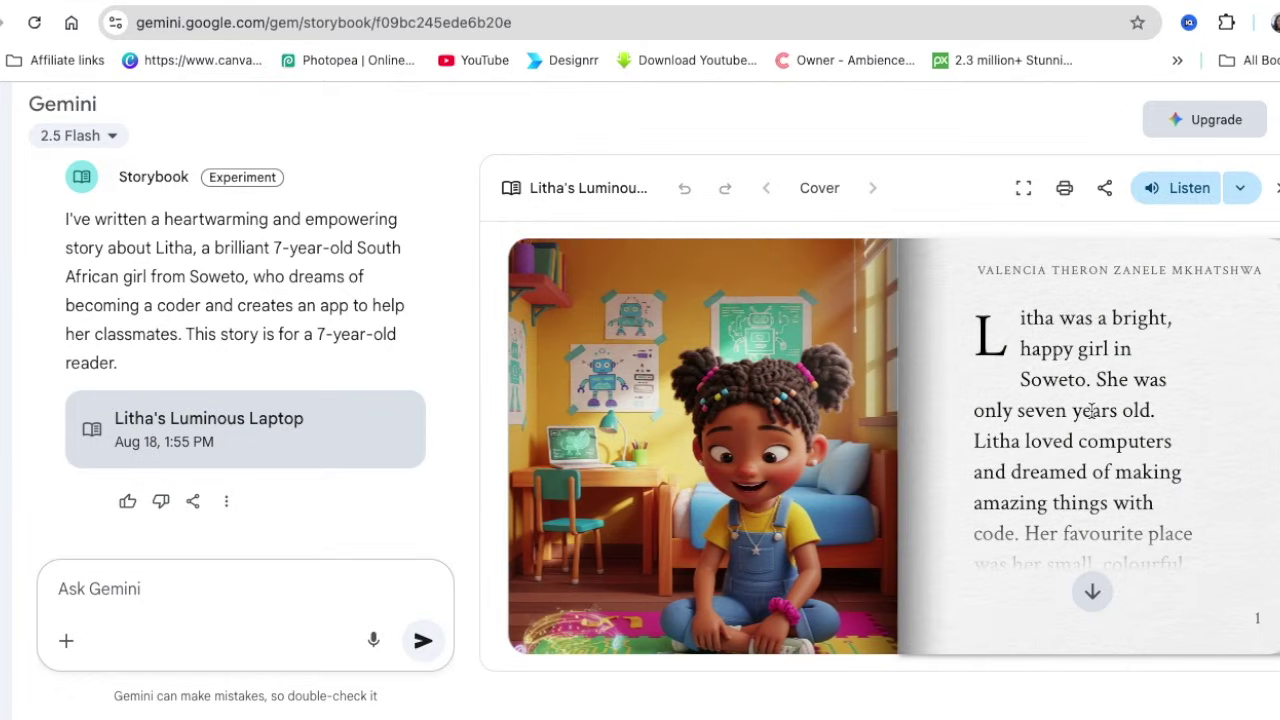
click(1157, 441)
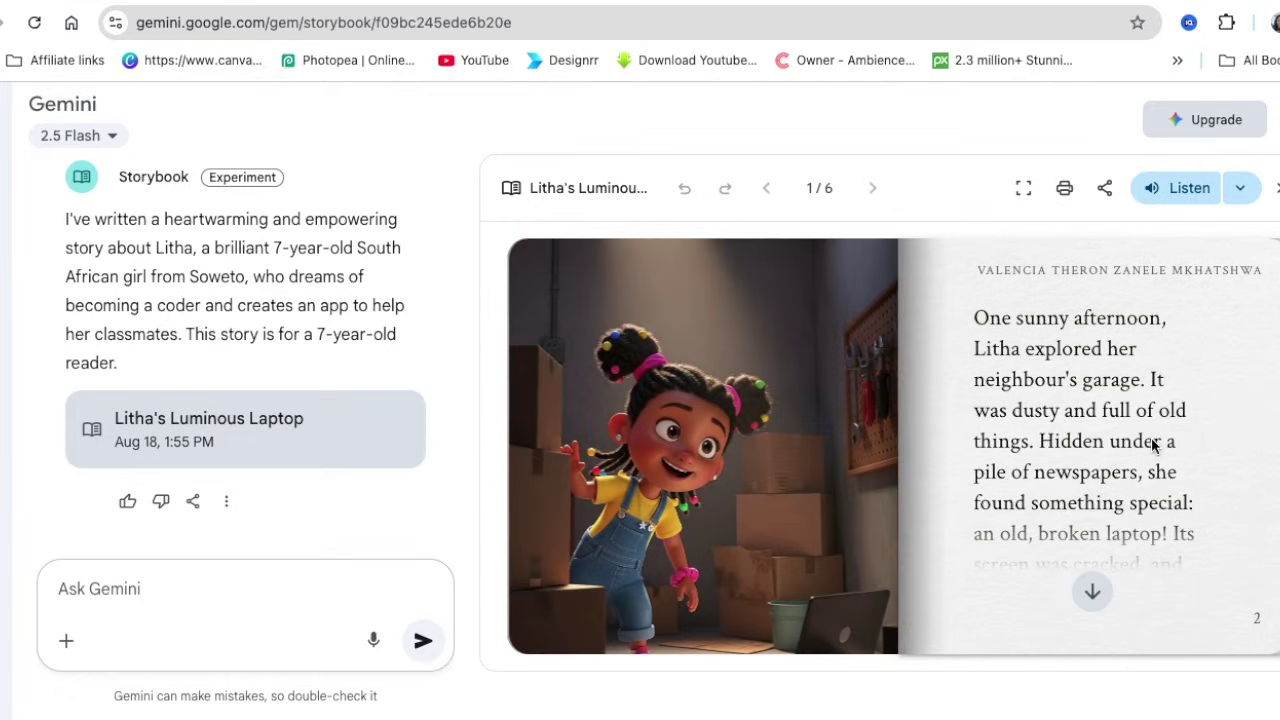
click(1092, 591)
click(1263, 447)
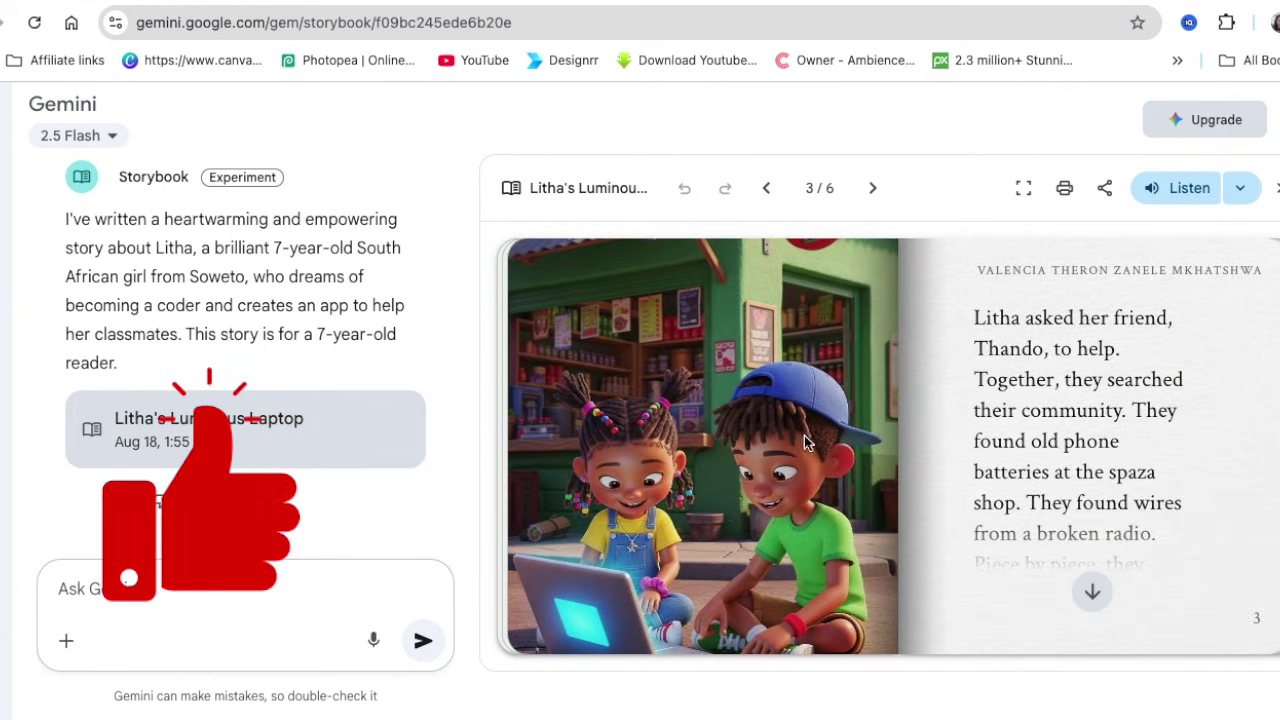
click(1222, 417)
click(1218, 417)
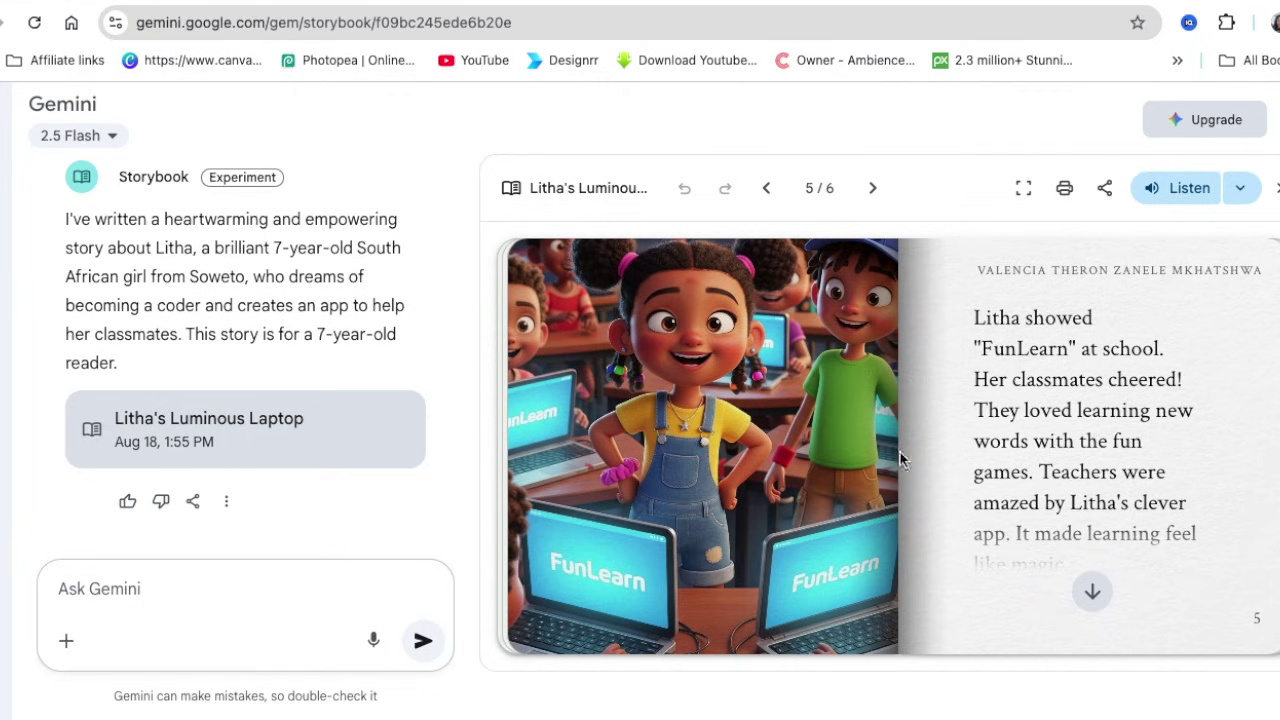
Step: Turn to the final page 6 of 6 and switch the book to full screen
scroll(1100, 311, down, 1)
scroll(1100, 311, up, 1)
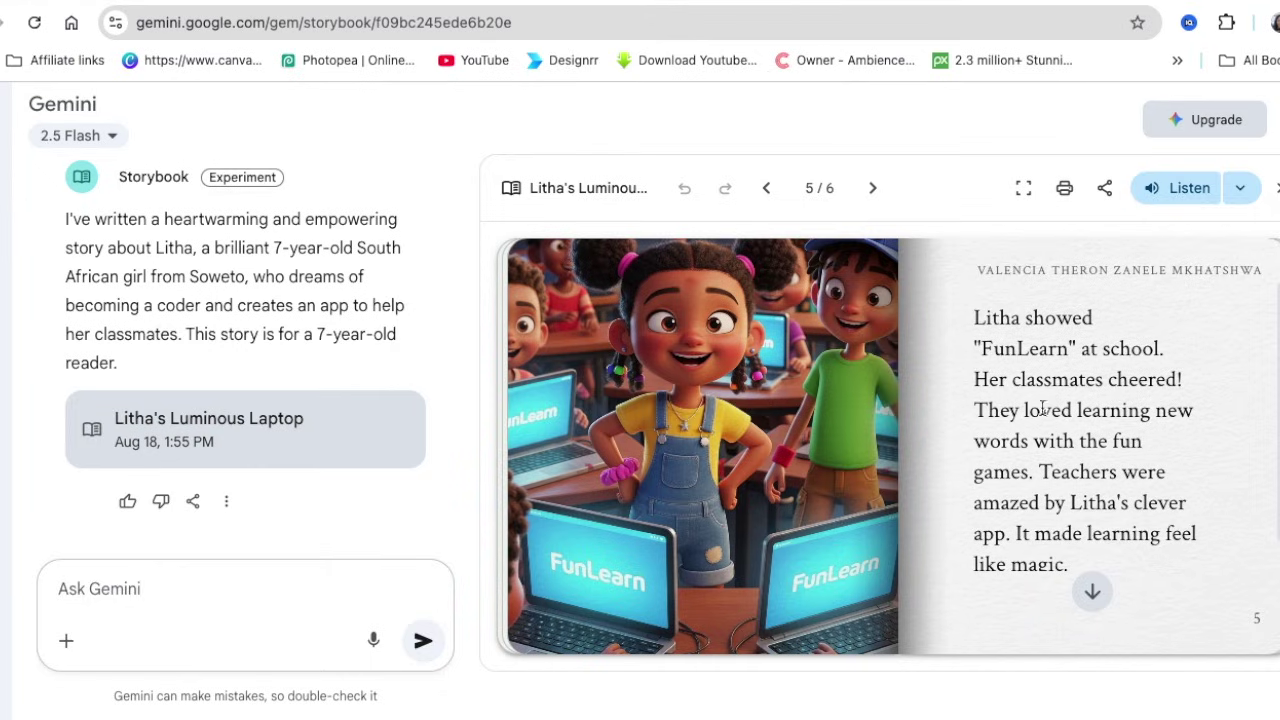
click(1166, 412)
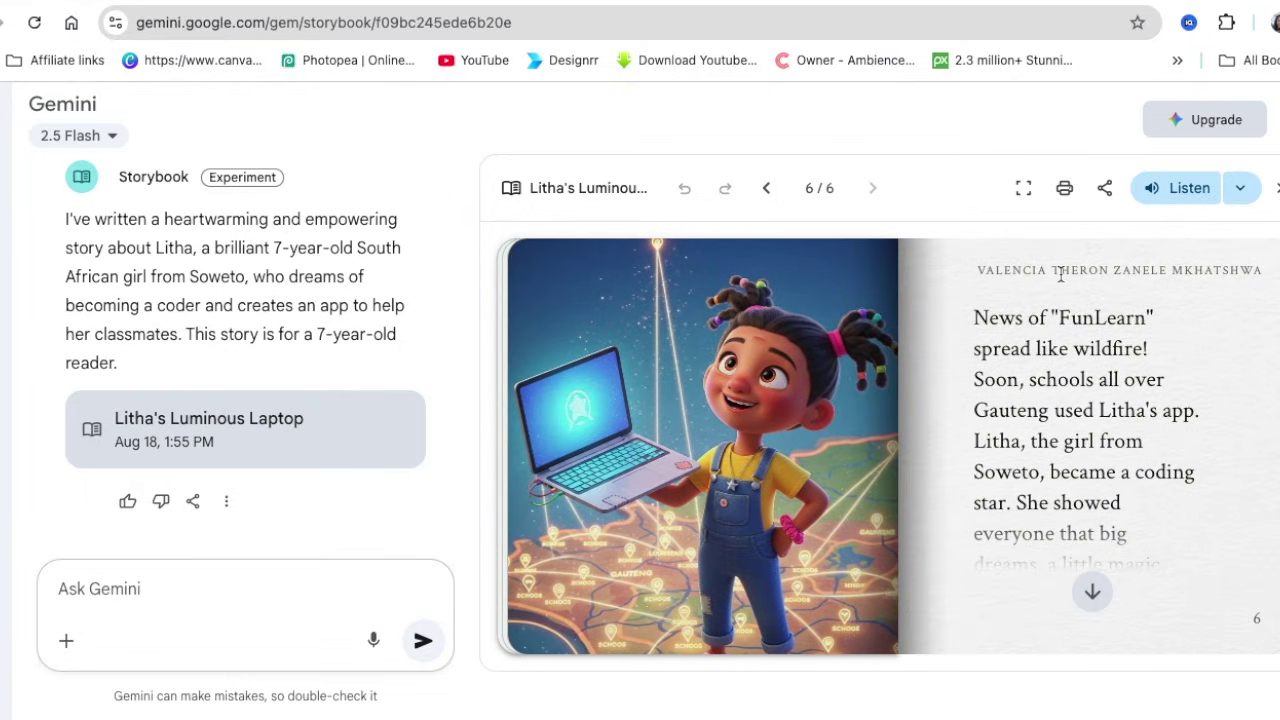
click(1023, 188)
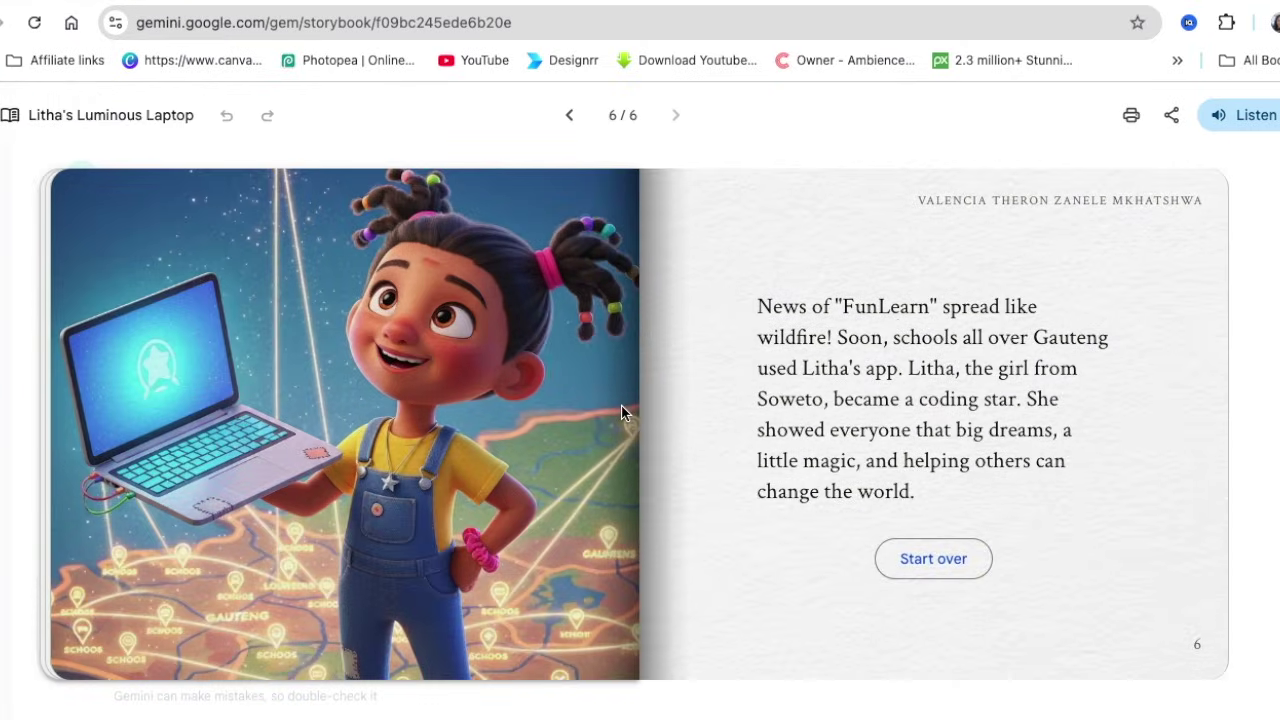
Step: Start Litha's Luminous Laptop over from the cover and read forward to page 4 of 6
click(916, 566)
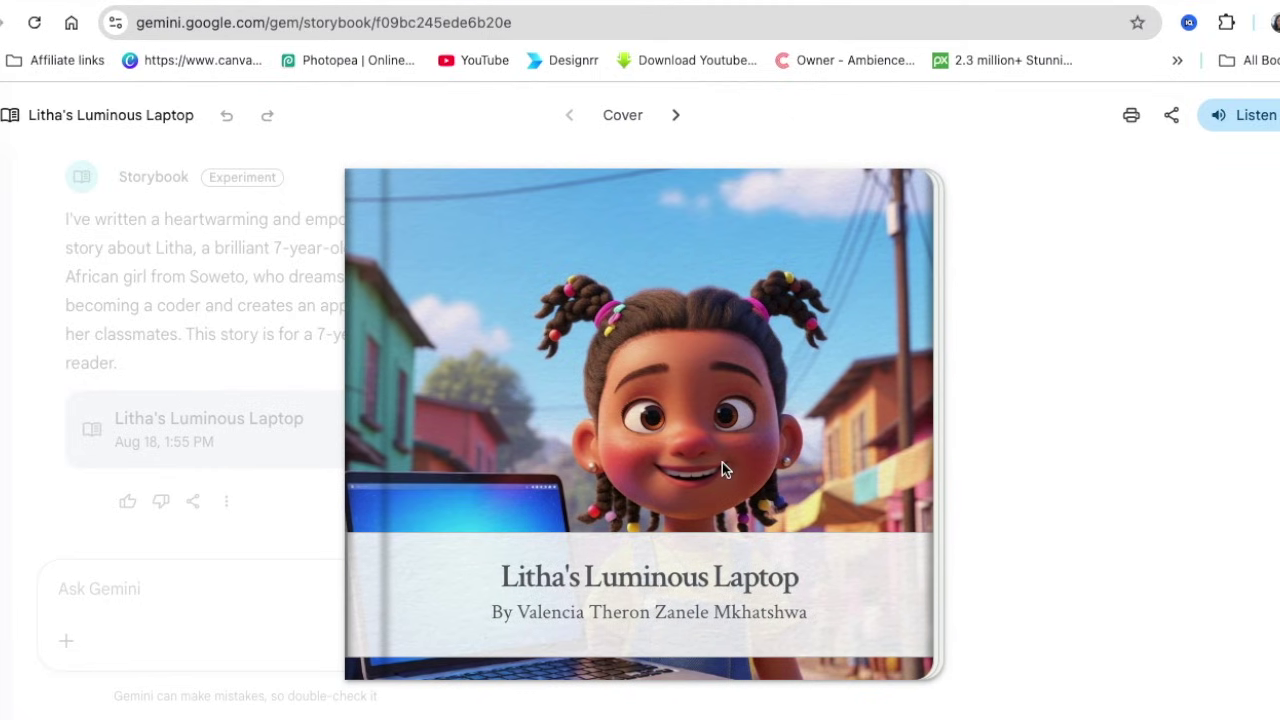
click(746, 451)
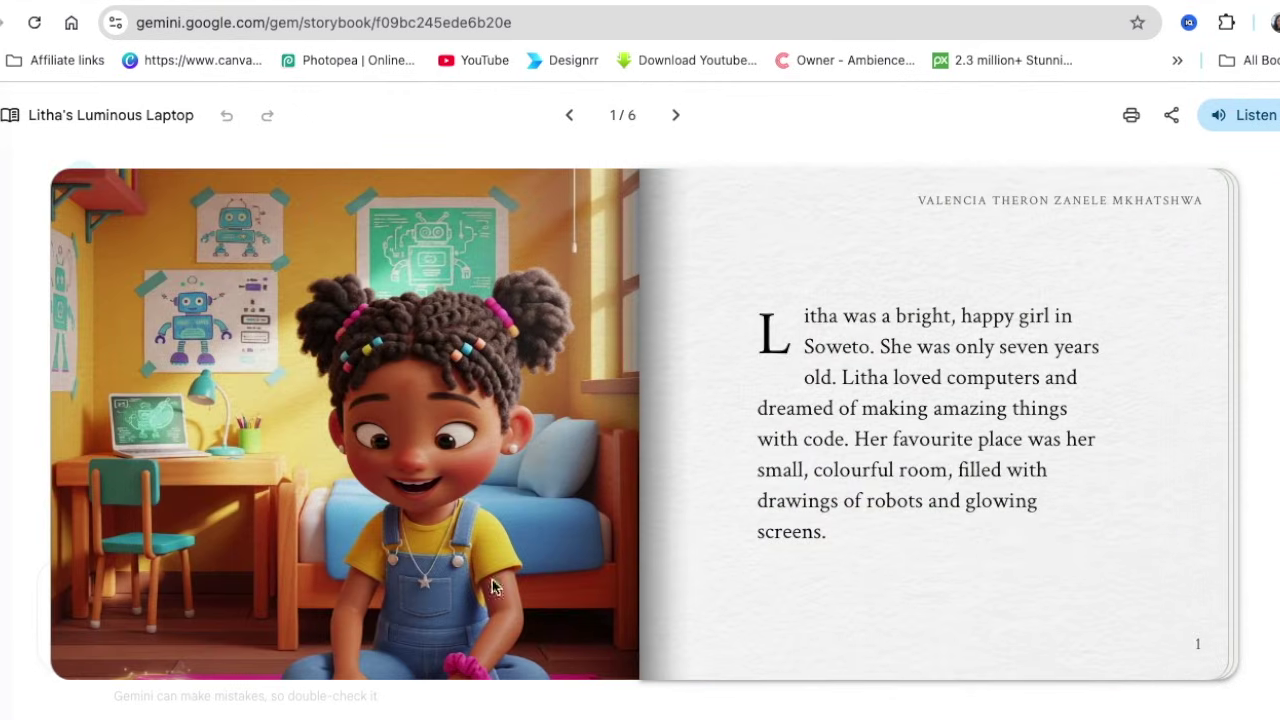
click(1022, 550)
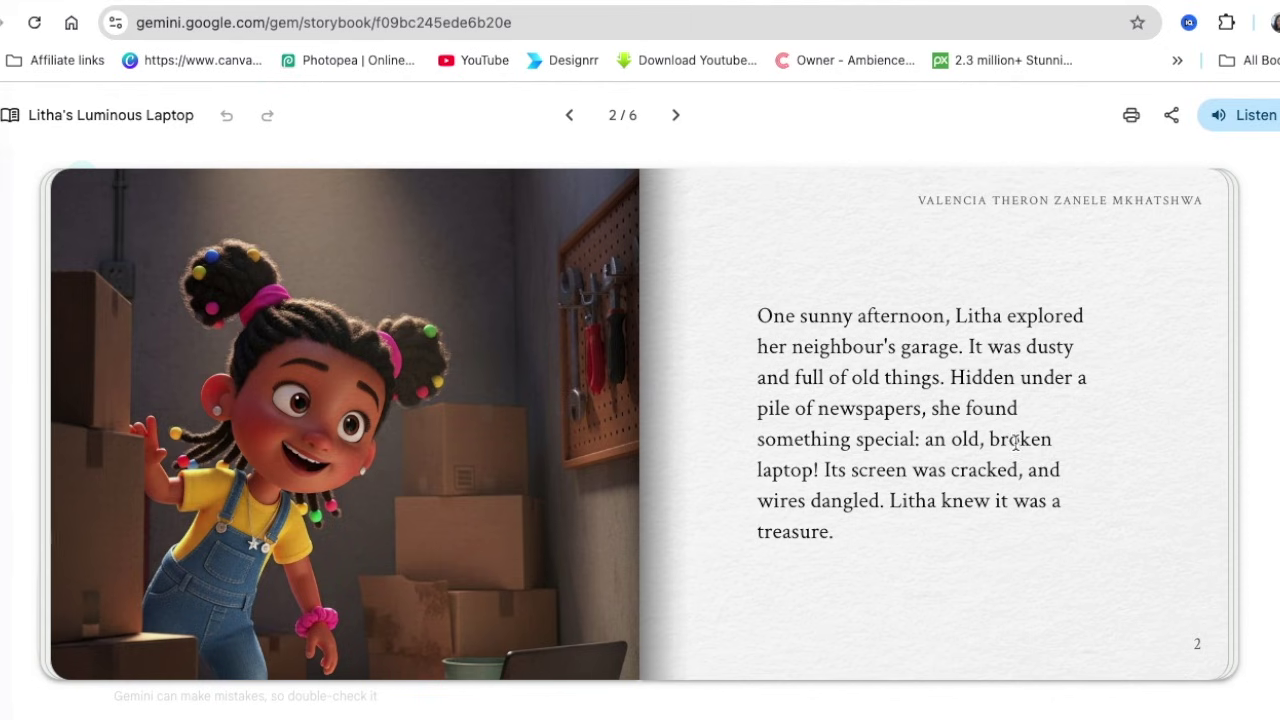
click(1029, 478)
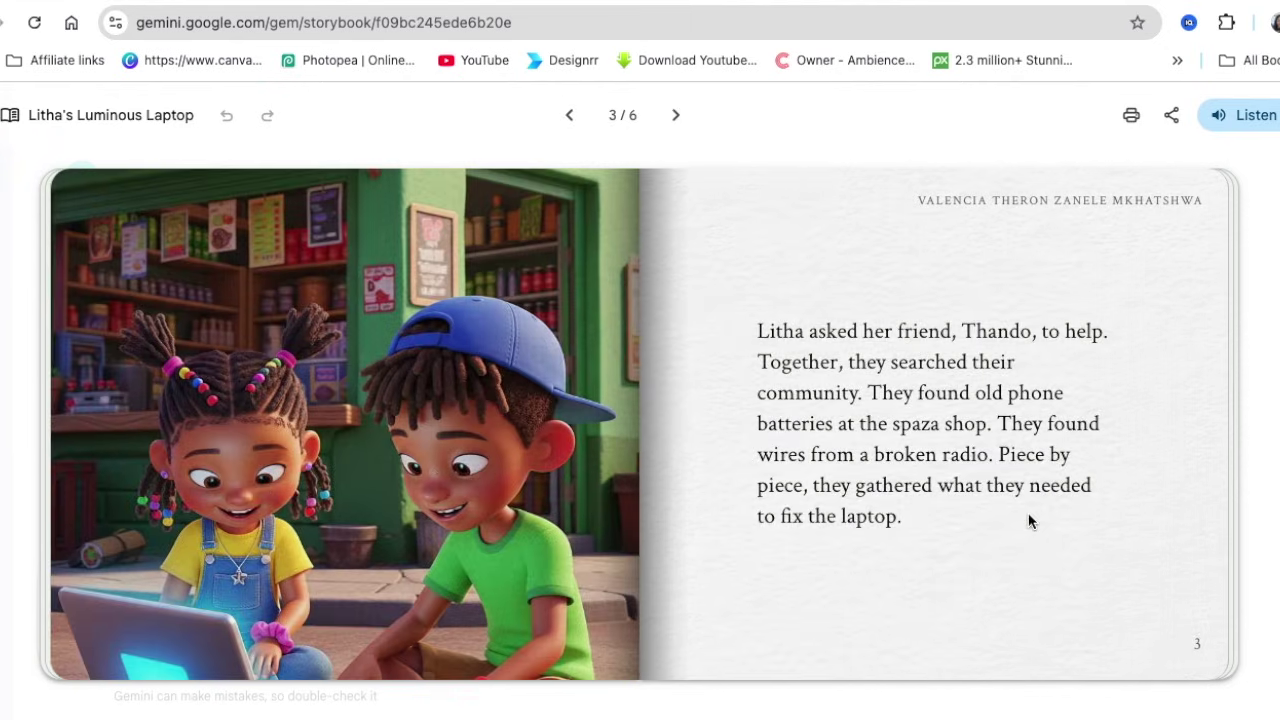
click(1029, 523)
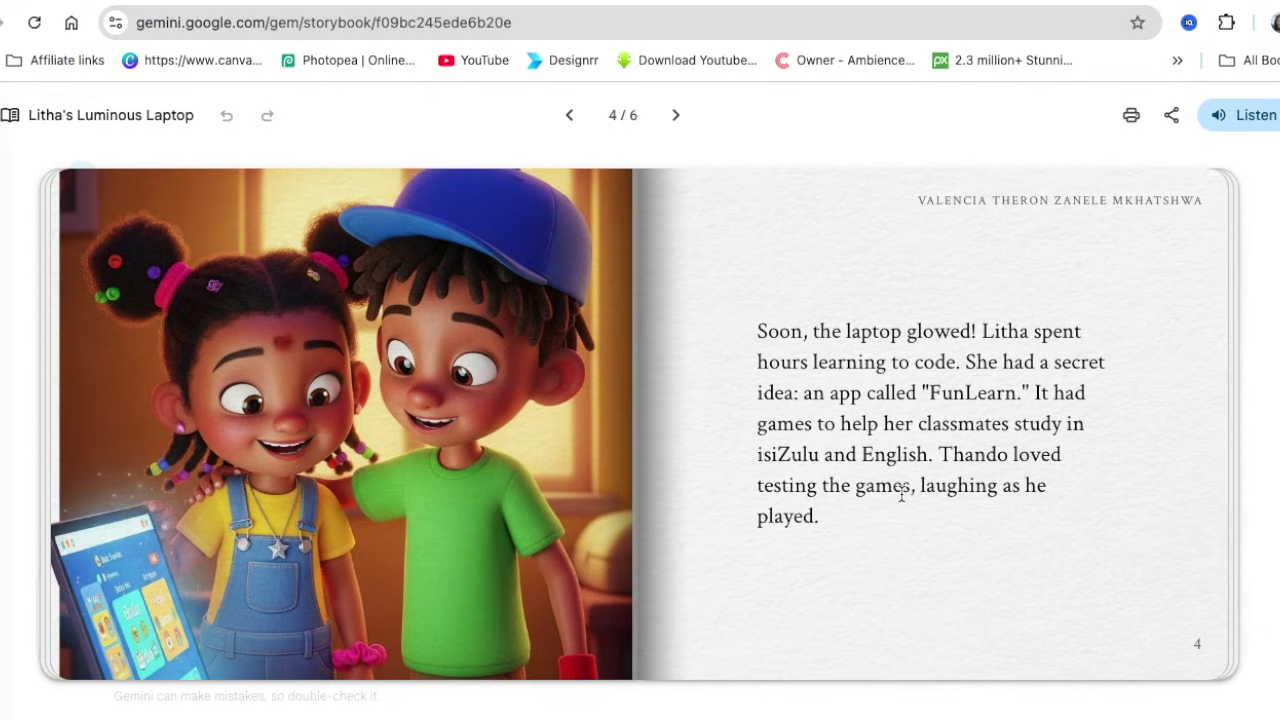
Step: Print the storybook with Save as PDF, saving it as 'LItha Storybook' in Downloads
click(1130, 118)
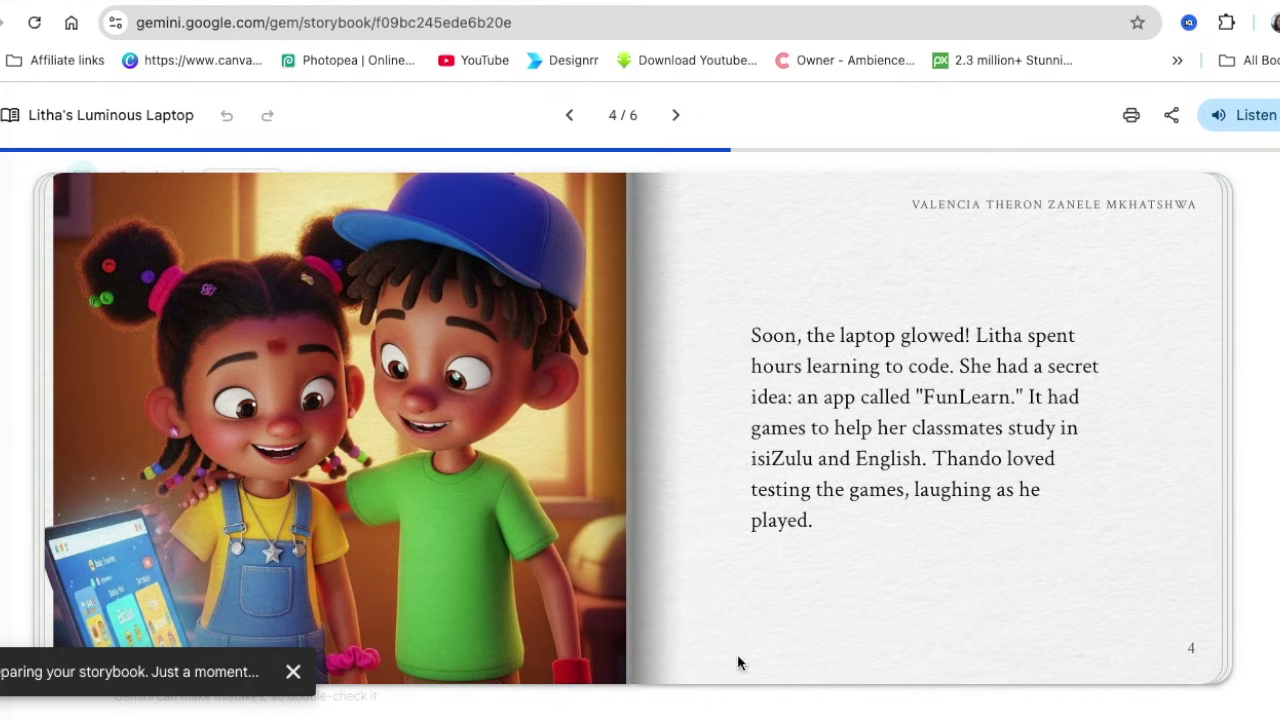
click(964, 505)
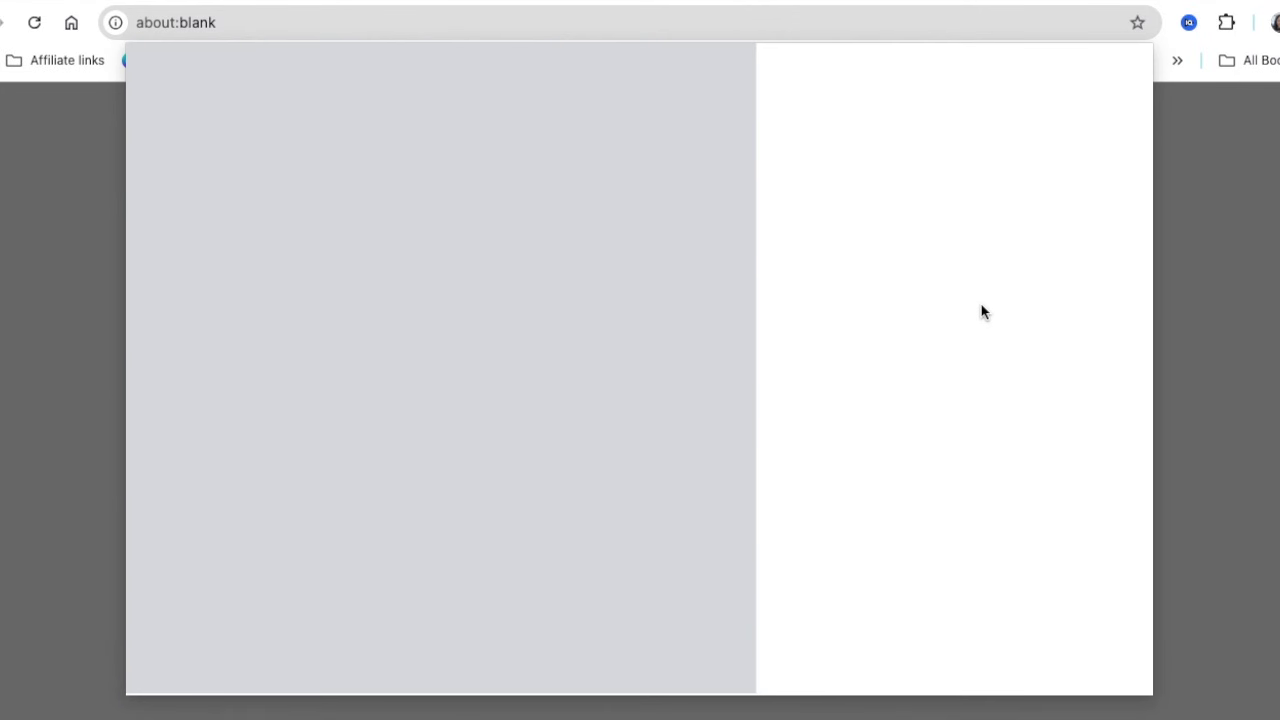
click(995, 138)
click(999, 140)
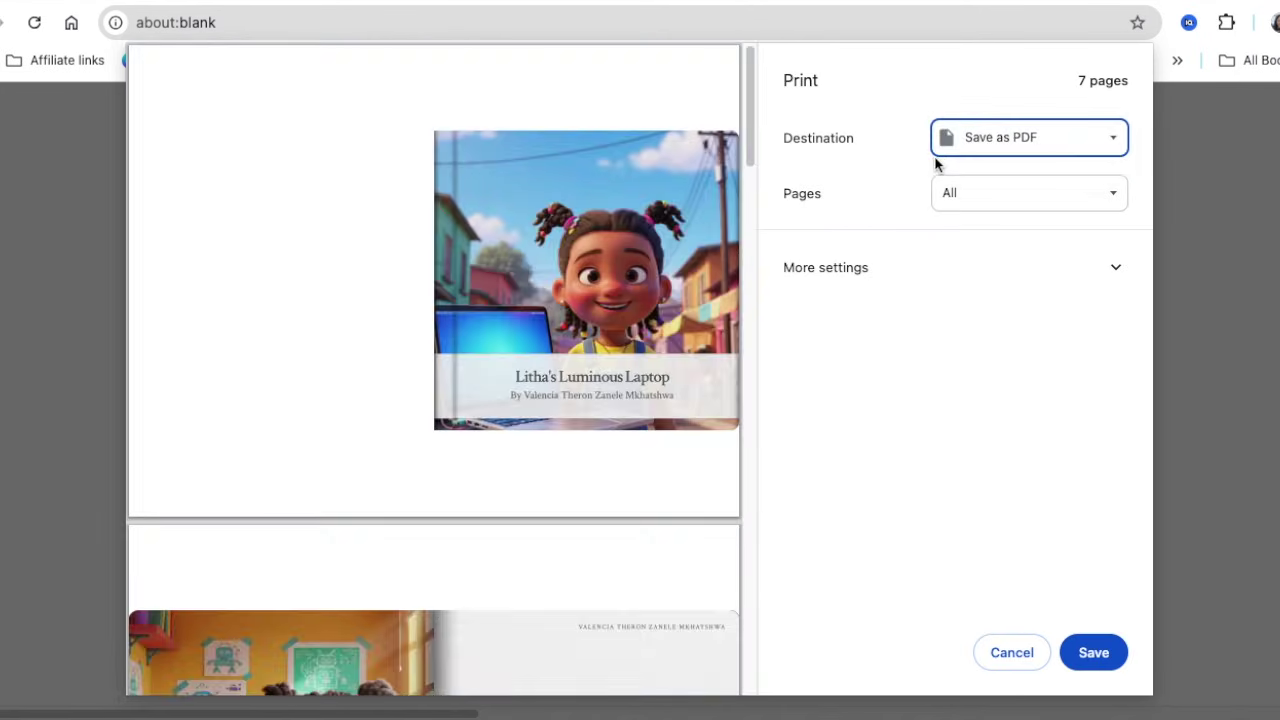
scroll(556, 427, down, 12)
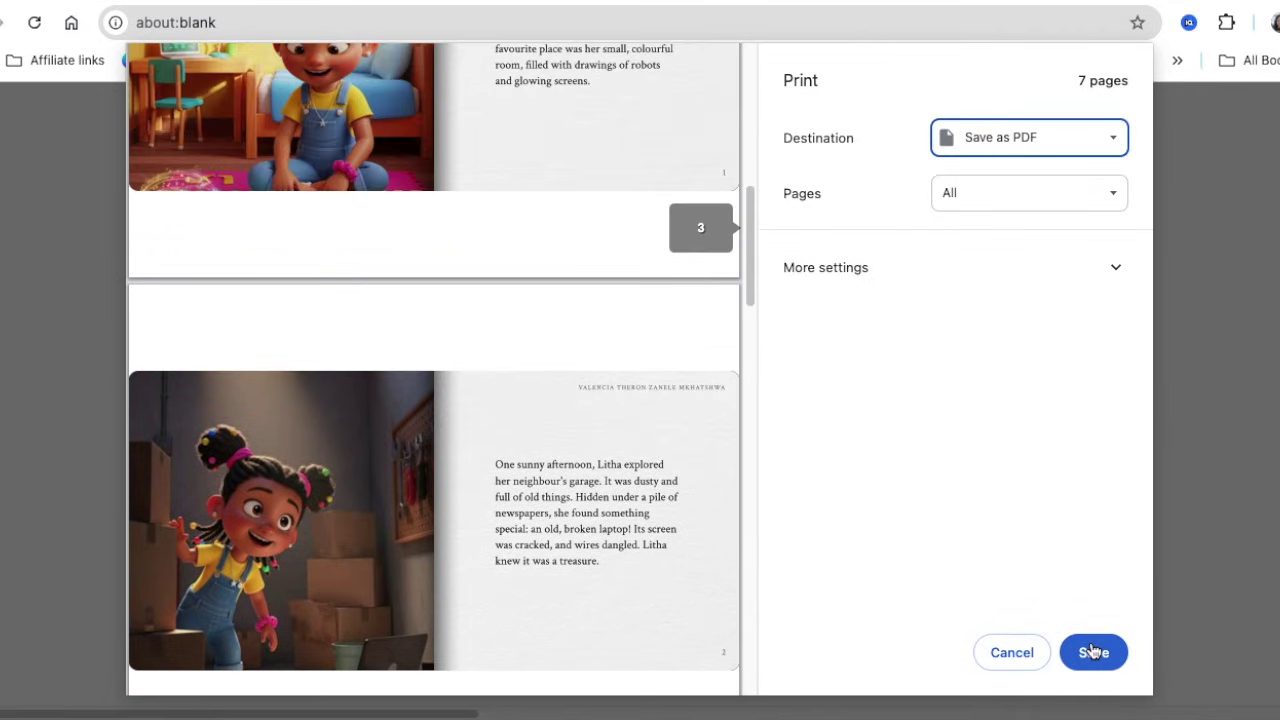
click(1093, 652)
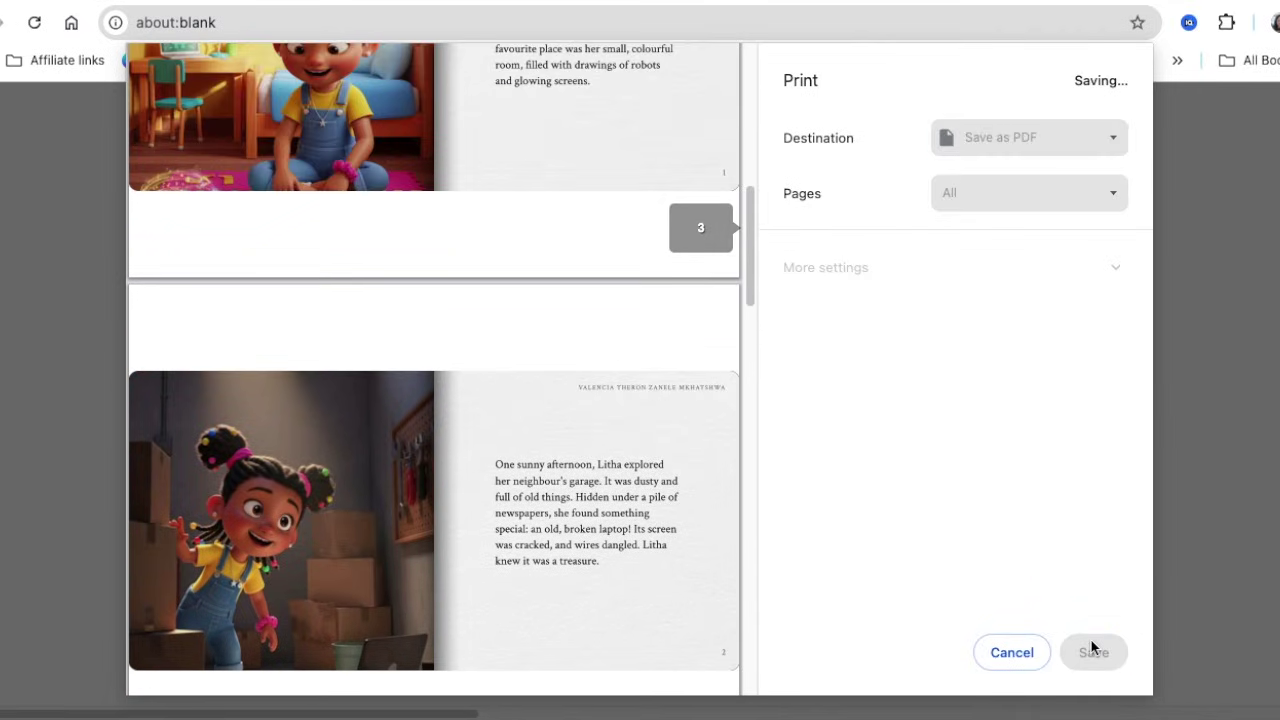
text(LIt)
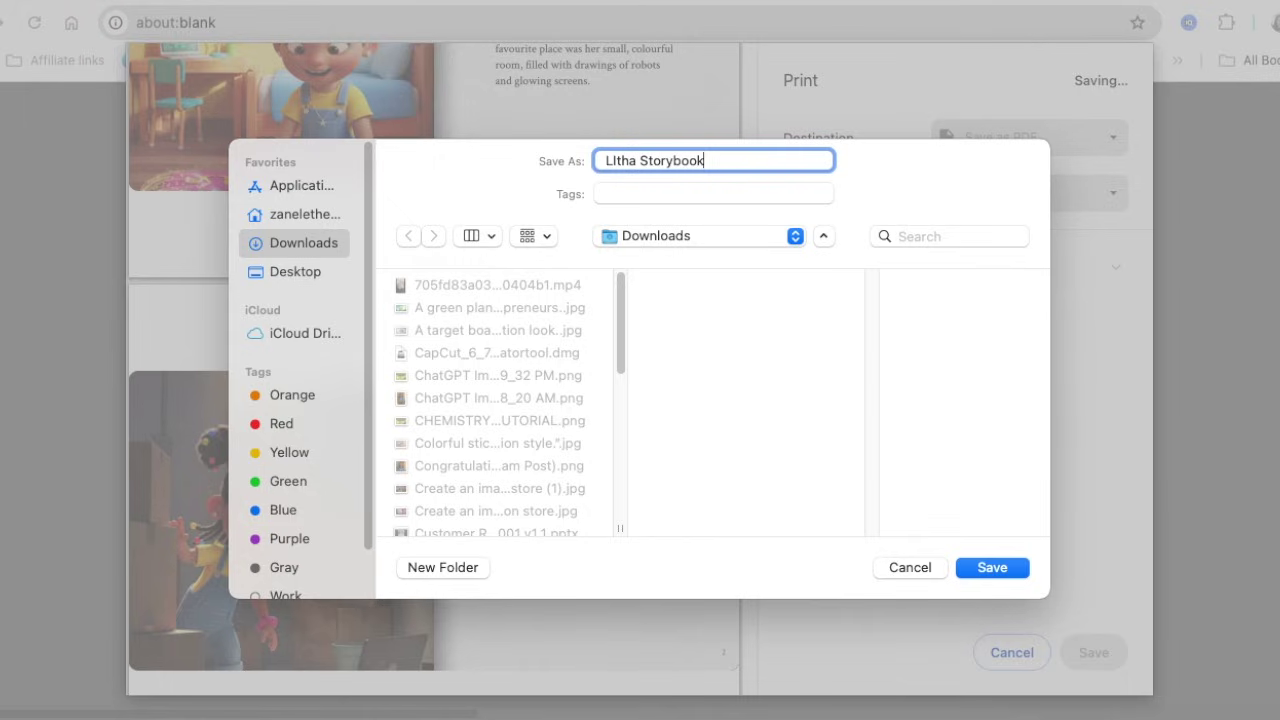
text(ha Storybook)
click(994, 568)
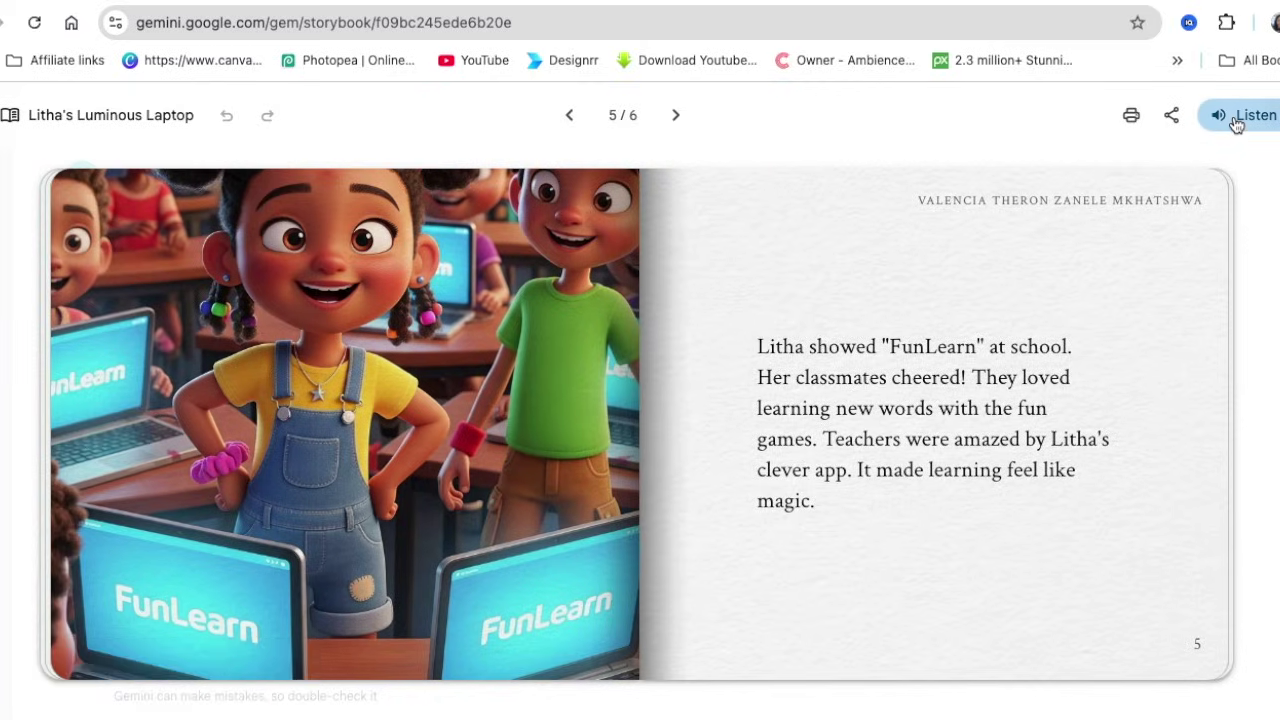
Step: Play the narration, pause it, restart it from the beginning, pause again, and exit full screen
click(1240, 116)
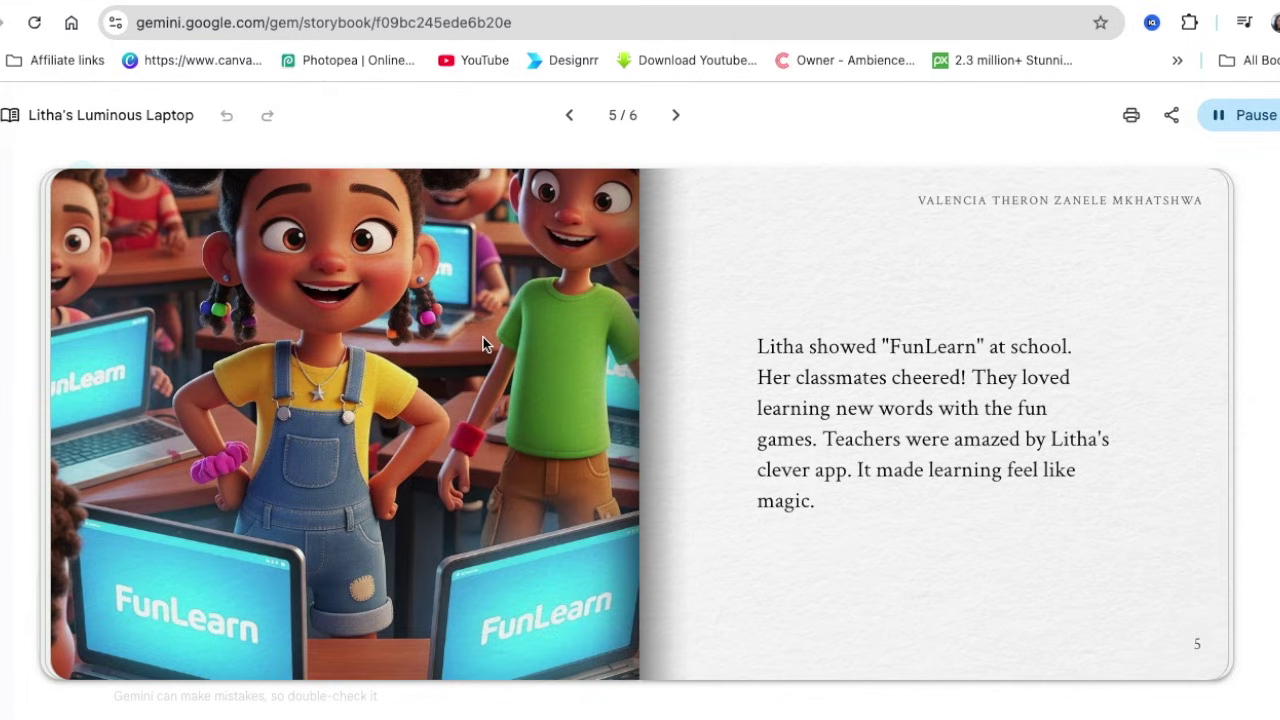
click(1219, 118)
click(1274, 115)
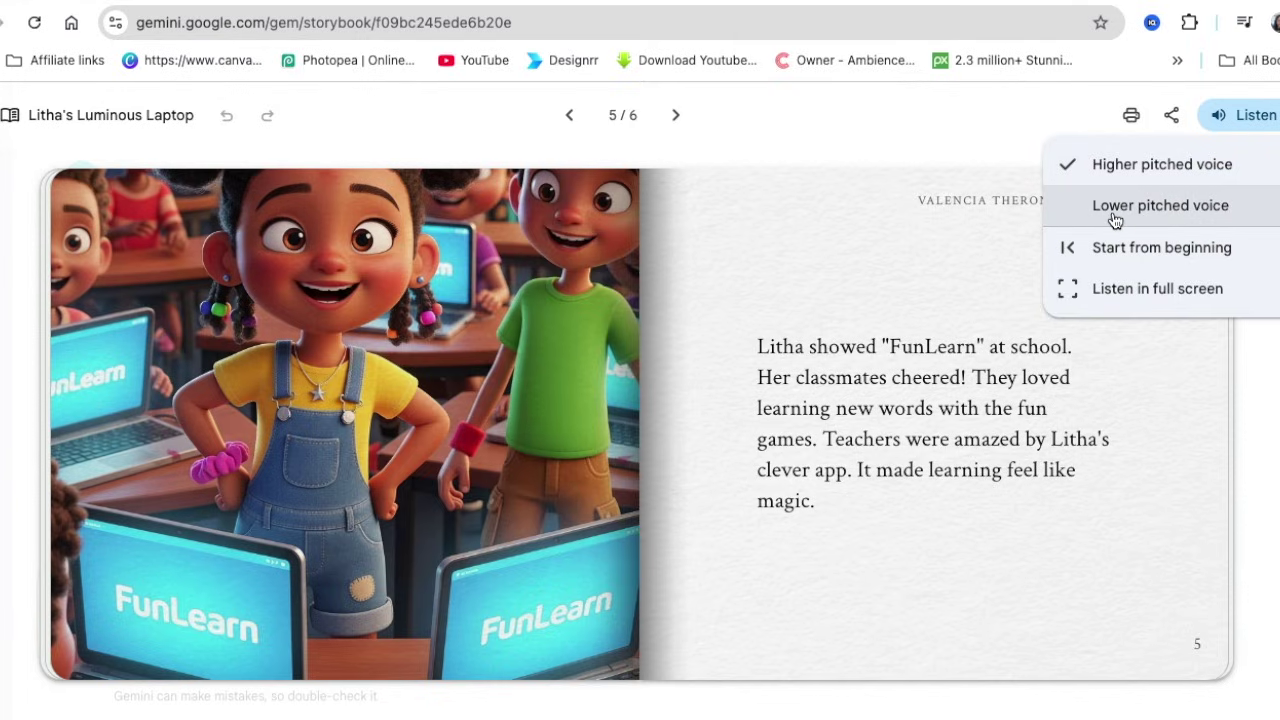
click(1153, 258)
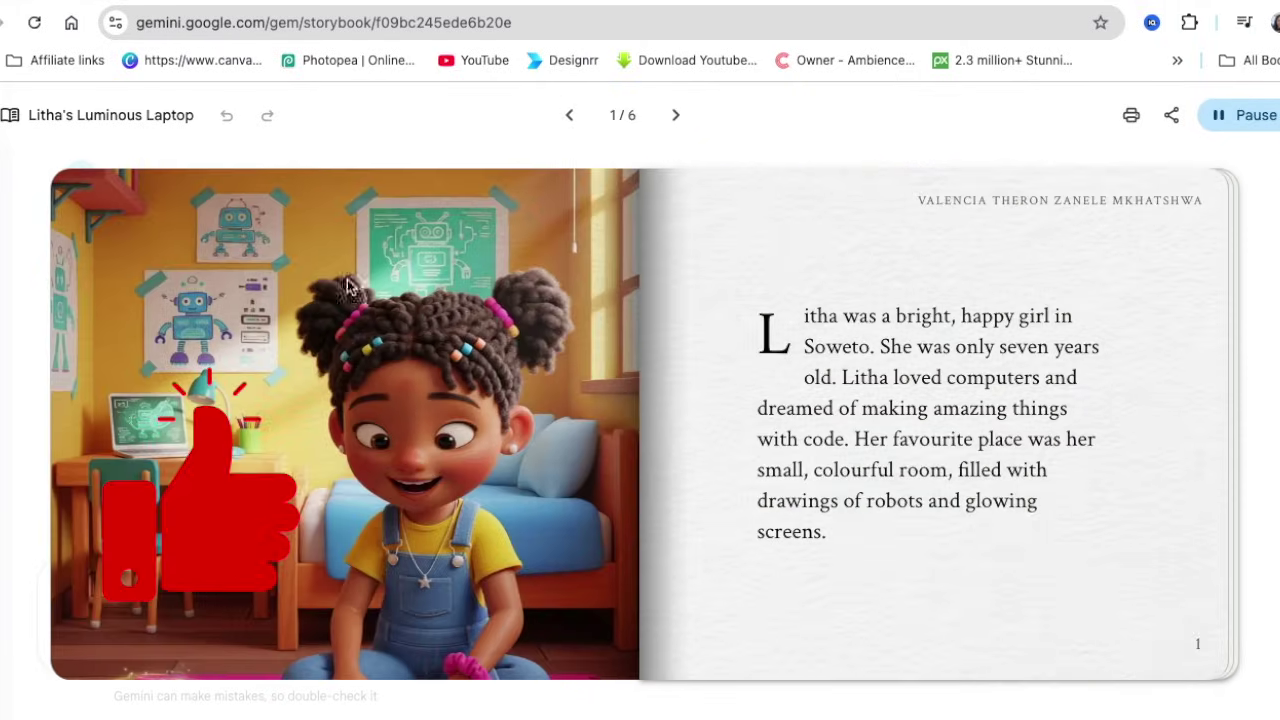
click(1219, 121)
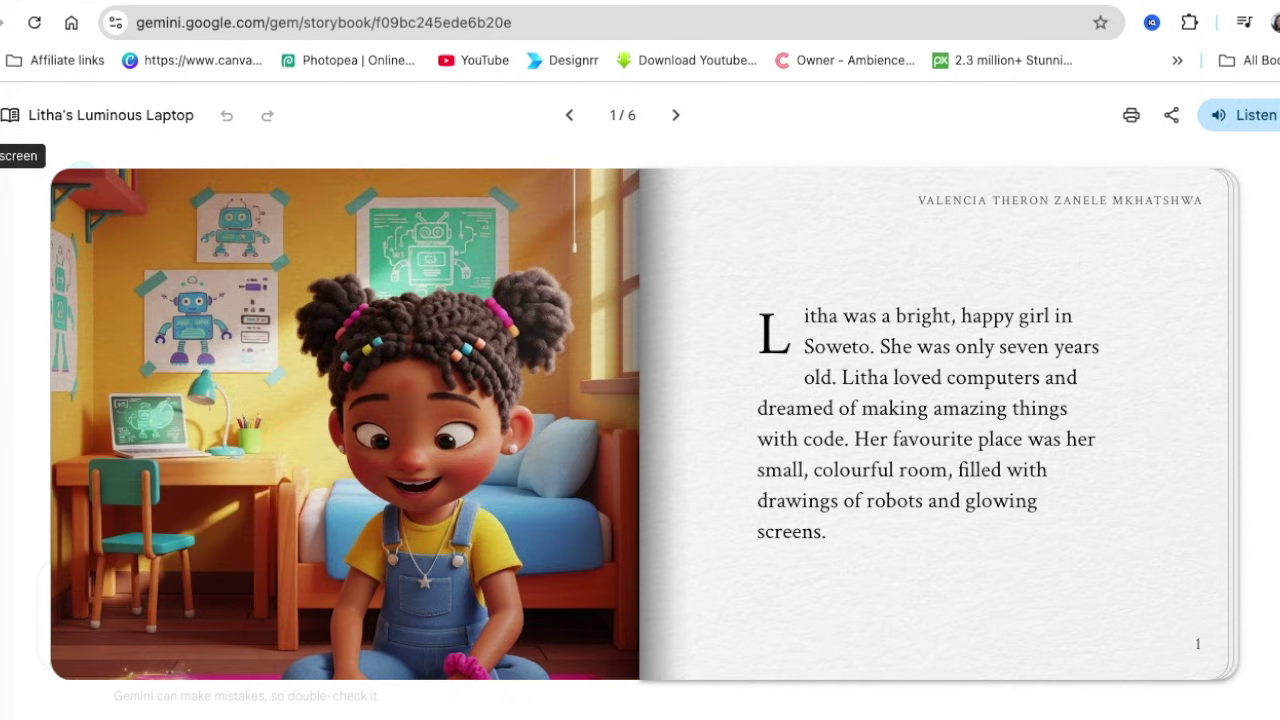
click(5, 115)
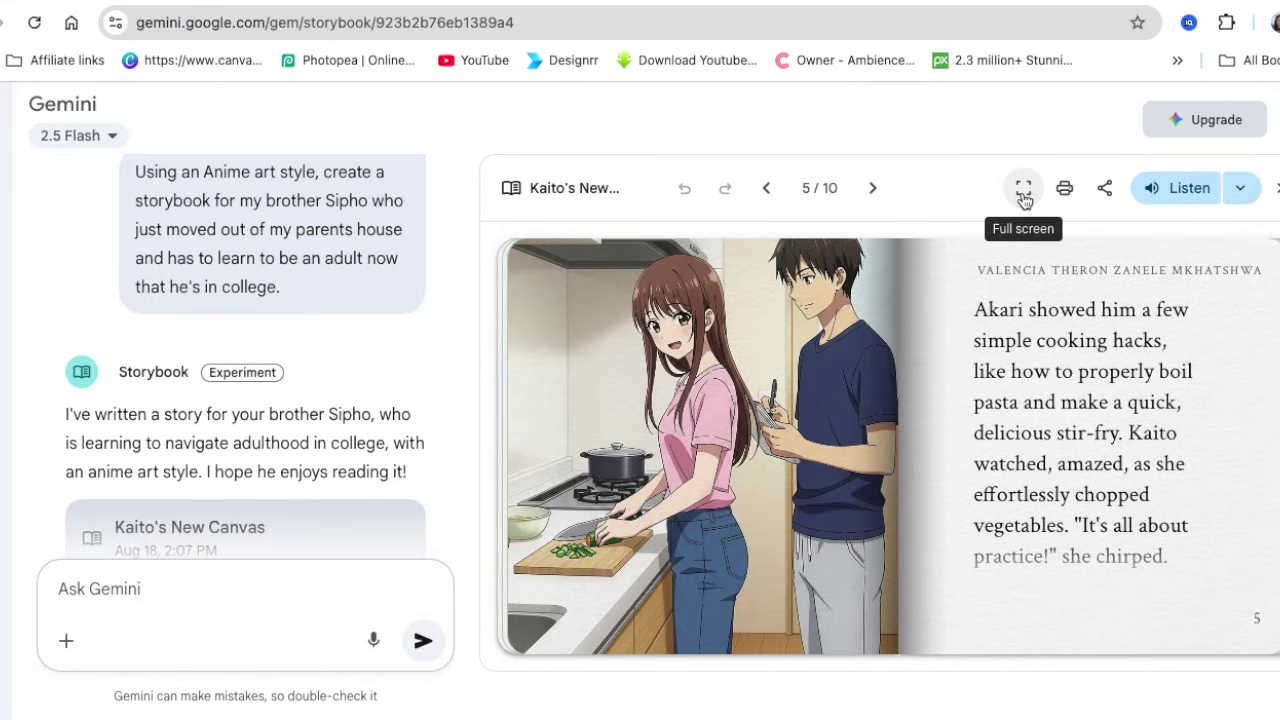
Step: Create a public share link for Kaito's New Canvas from full-screen view and copy it
click(1024, 192)
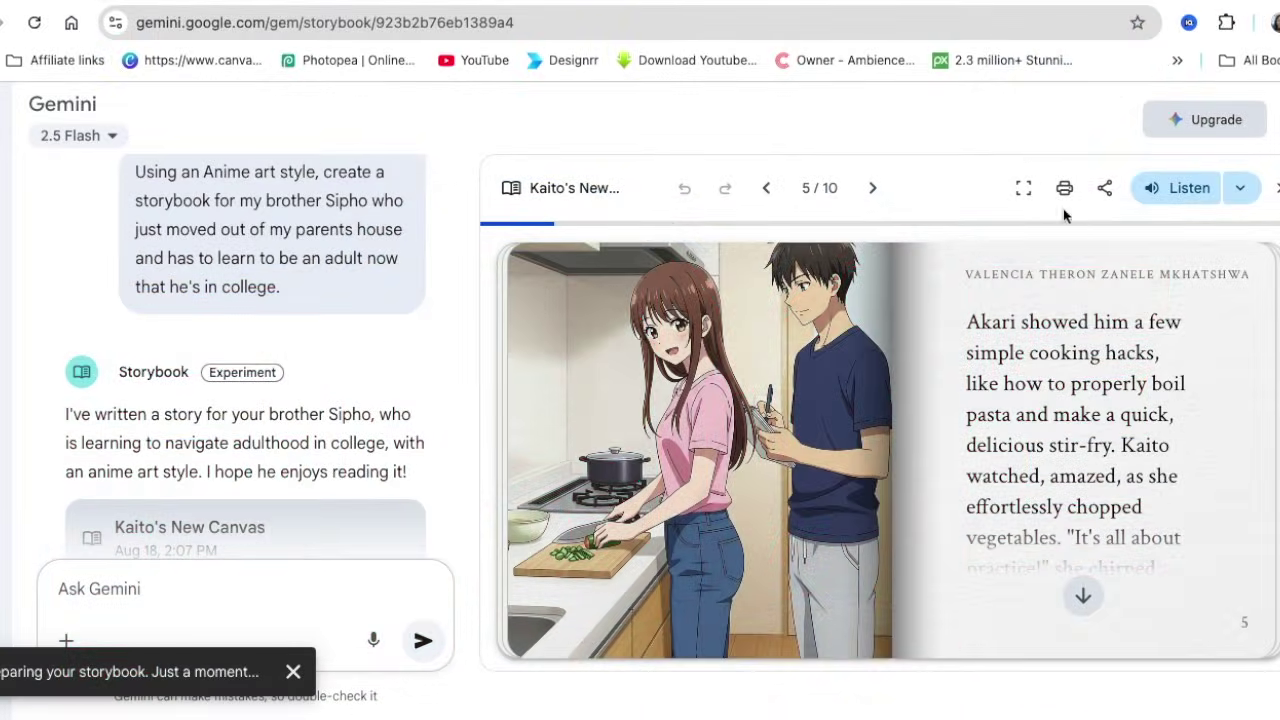
click(1105, 193)
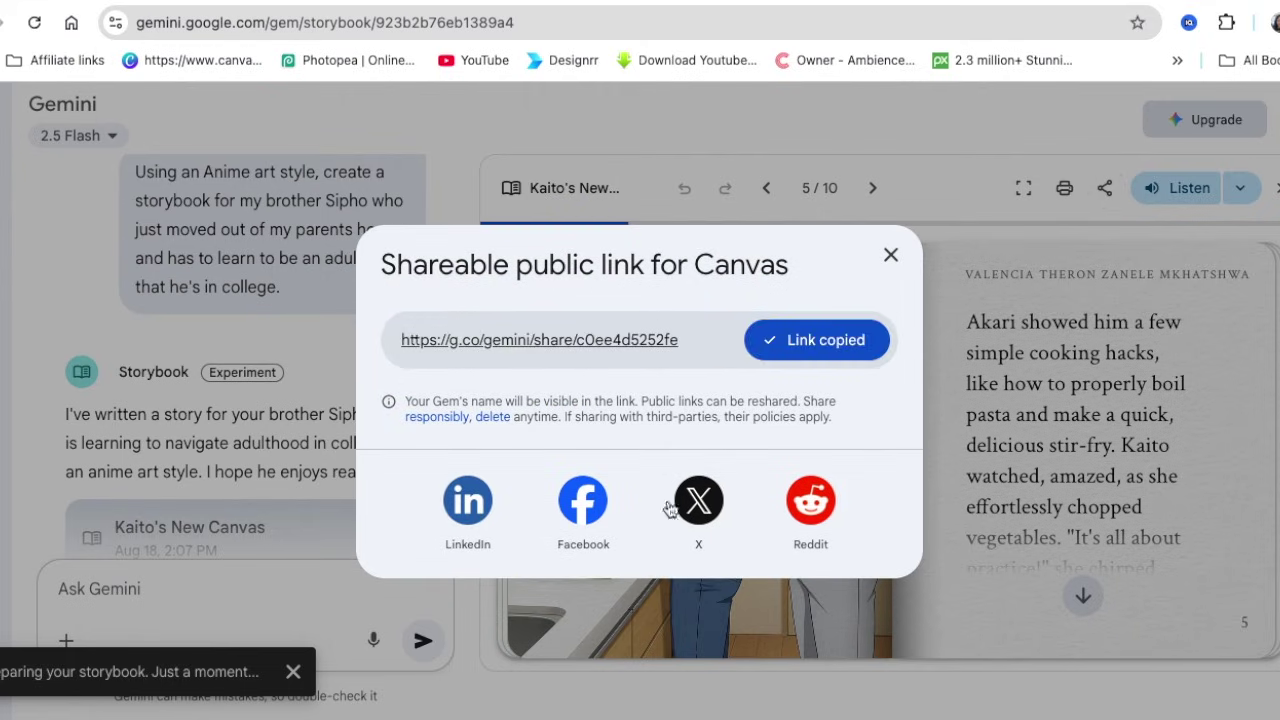
click(814, 342)
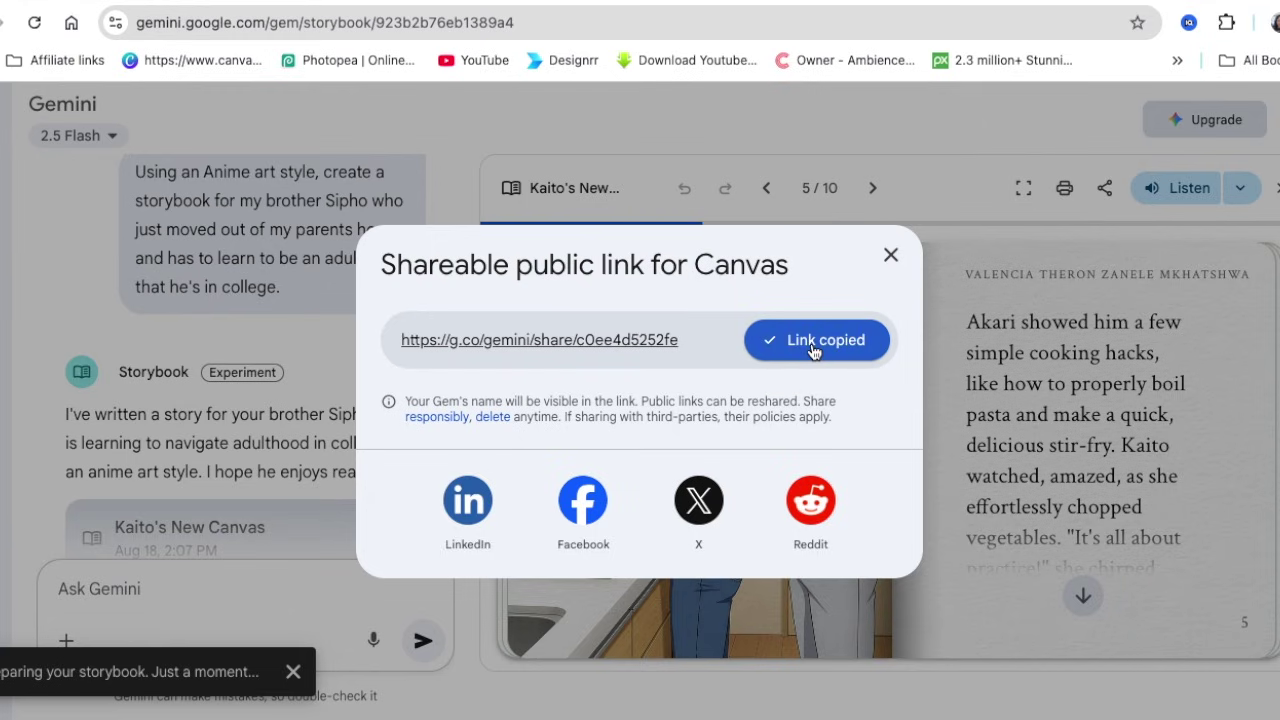
click(891, 255)
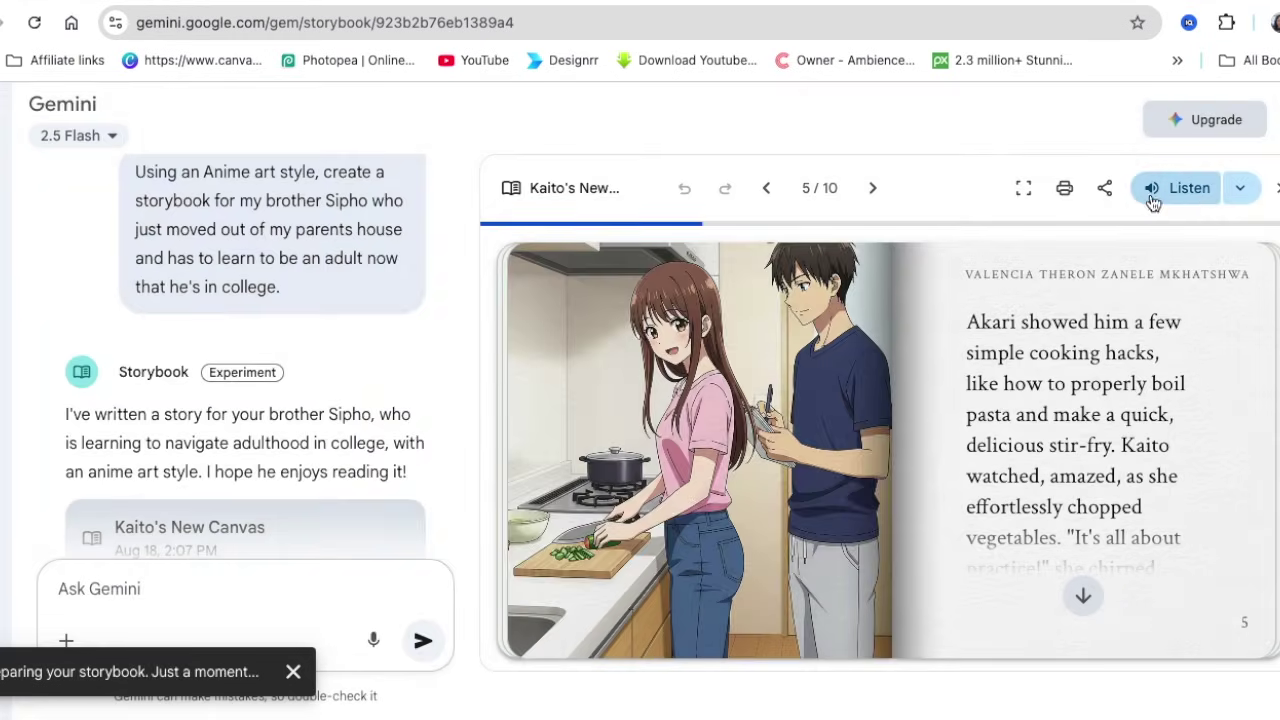
click(1240, 195)
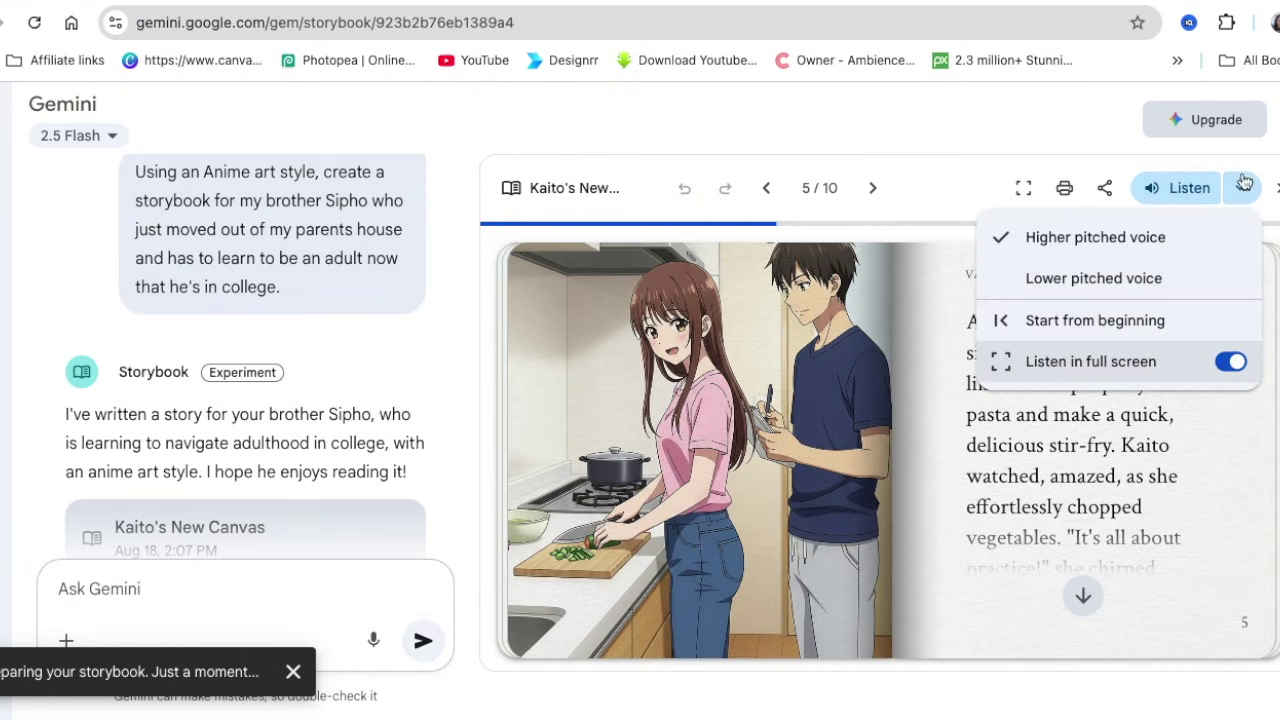
Step: Open the copied share link in a new browser tab
key(ctrl+t)
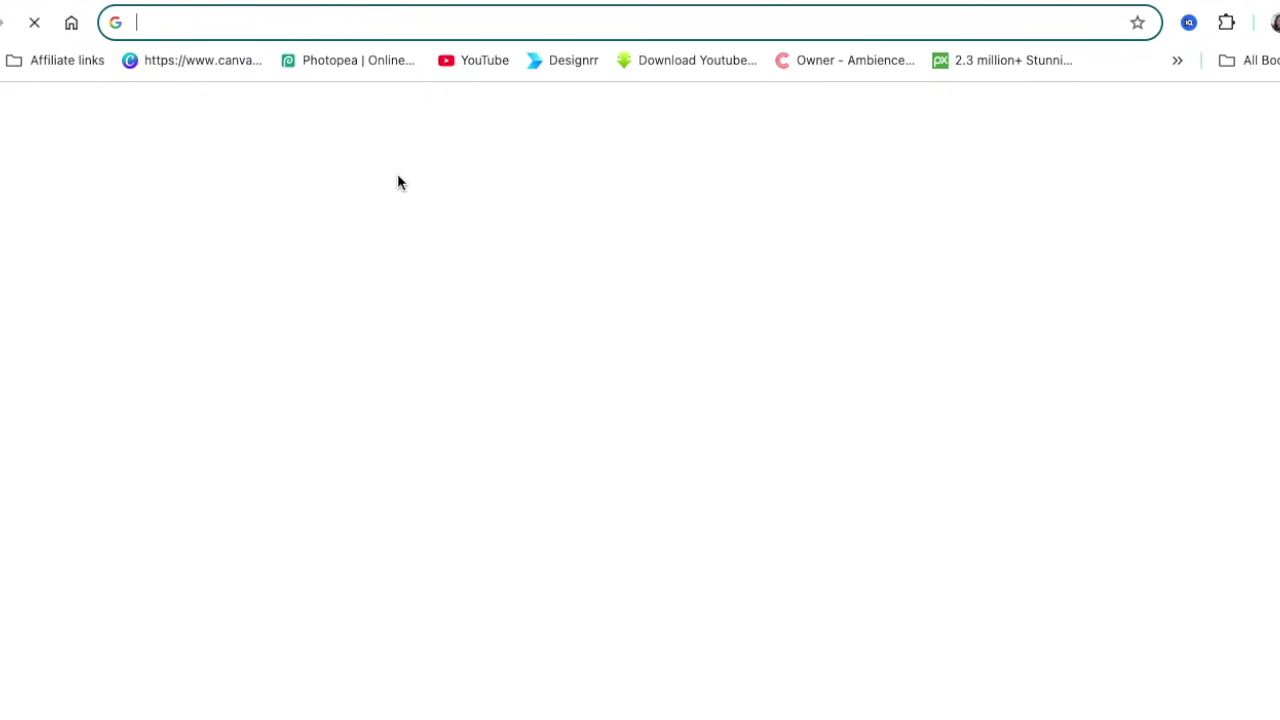
key(ctrl+v)
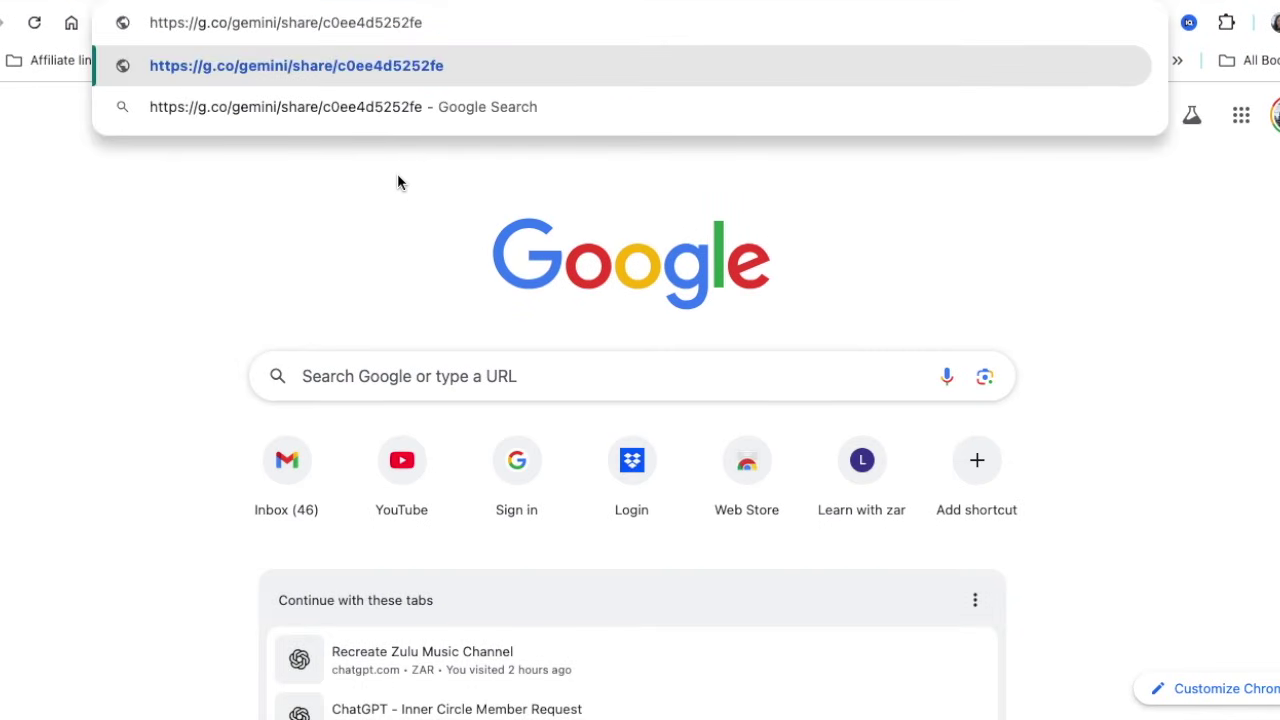
key(Return)
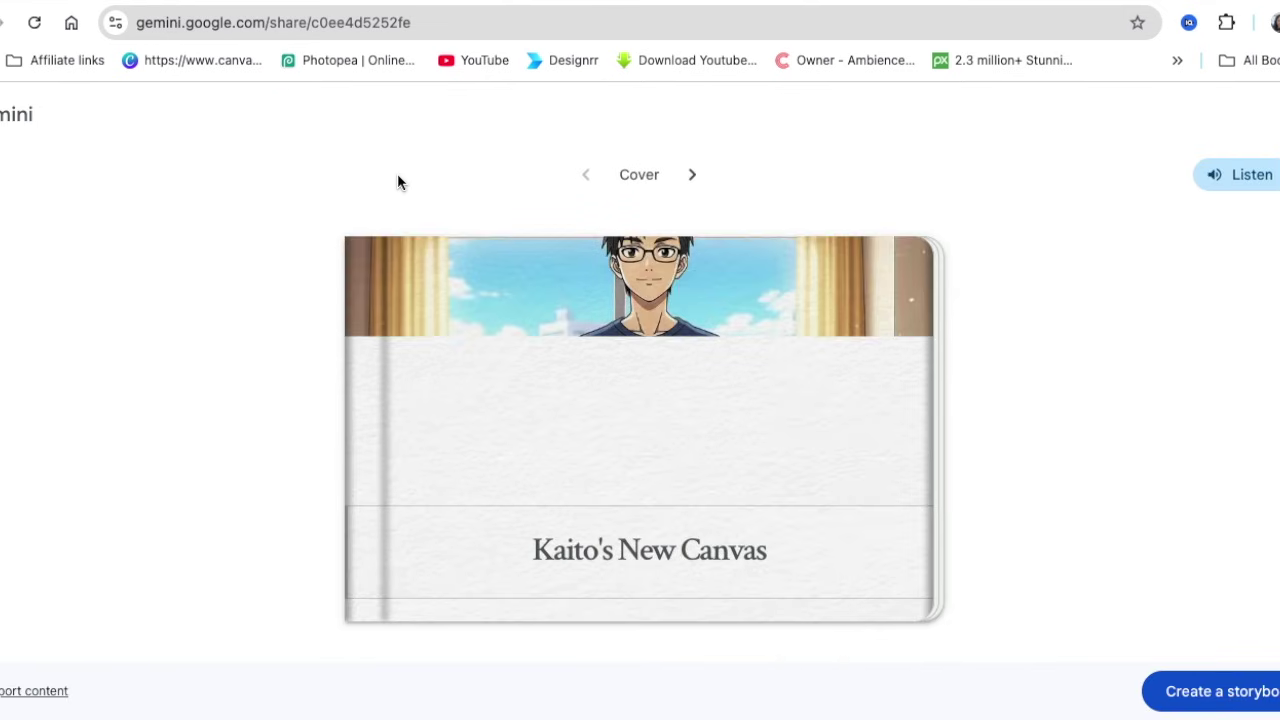
Step: Open the shared Kaito's New Canvas from its cover and page forward to the Akari page
click(833, 416)
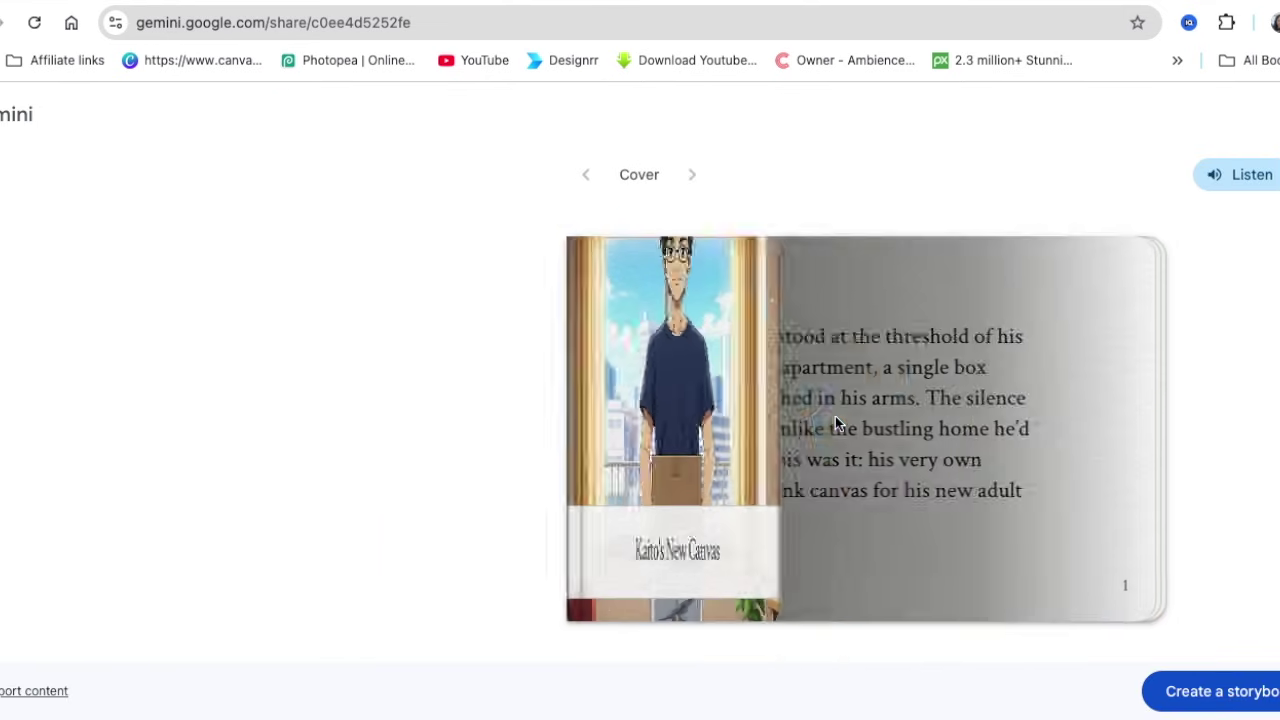
click(1142, 415)
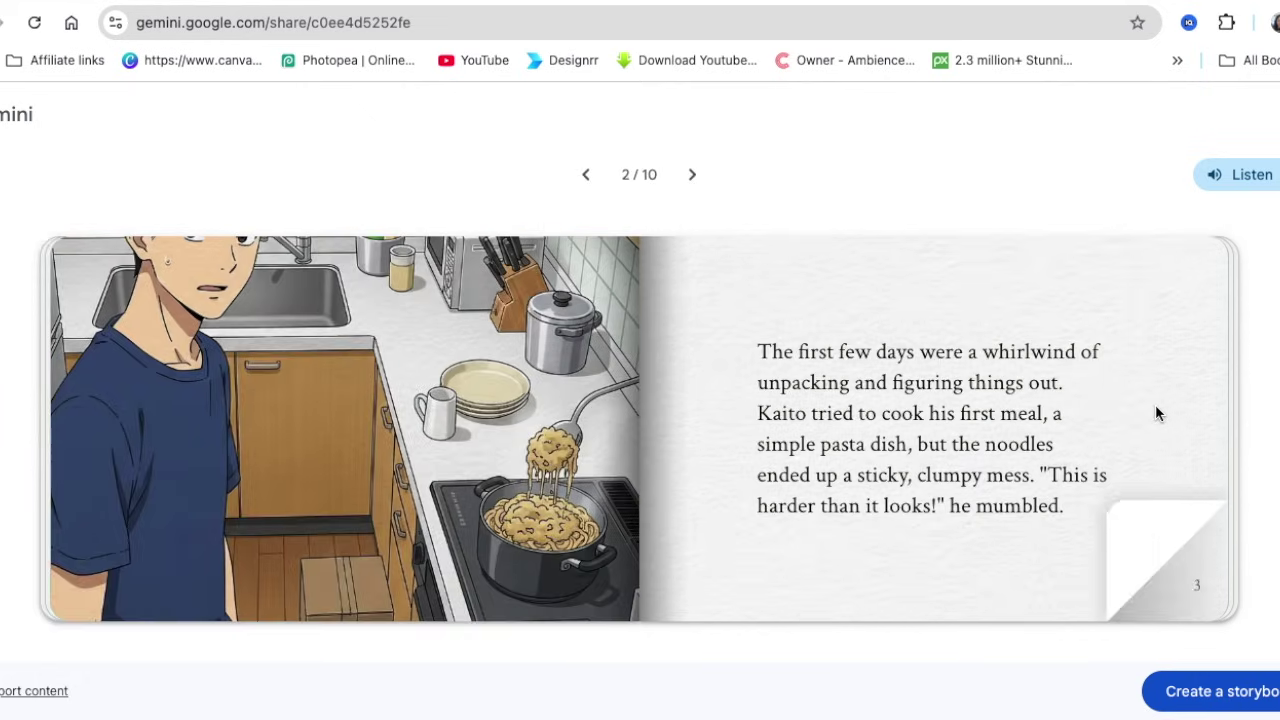
click(1155, 404)
click(1146, 412)
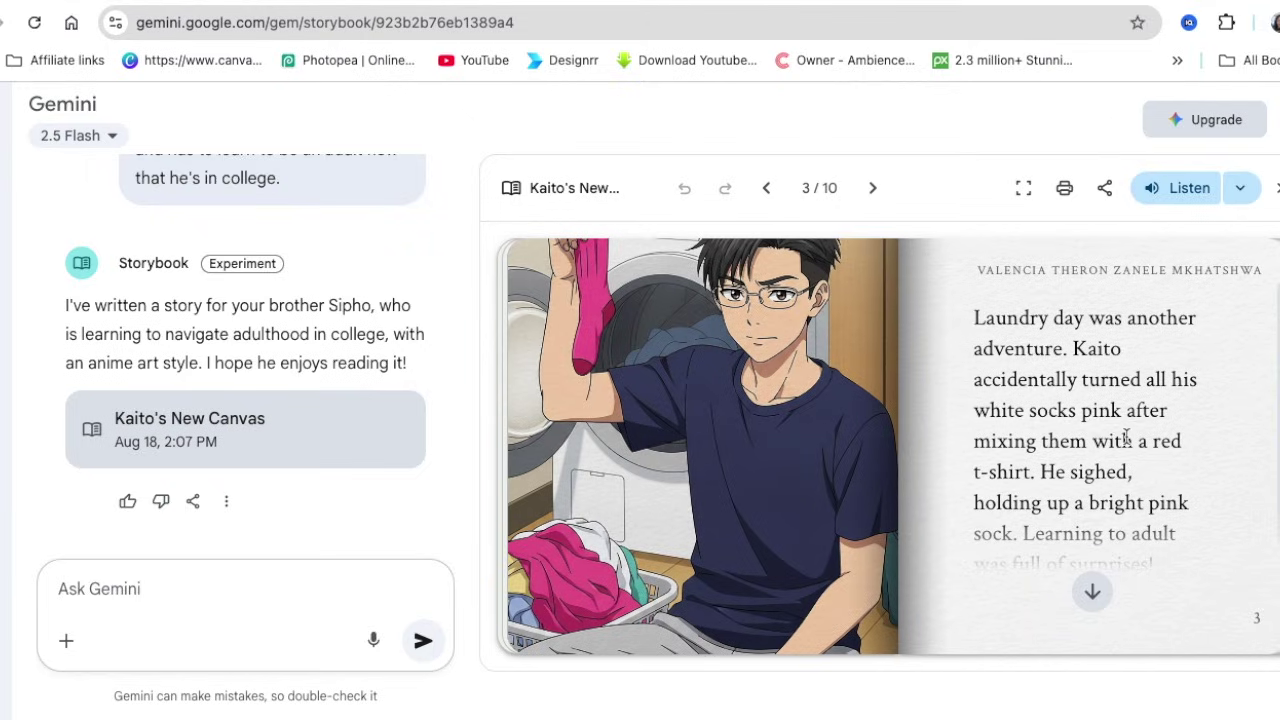
Step: Flip Kaito's New Canvas ahead two pages, then reopen Litha's Luminous Laptop at page 2
click(1150, 428)
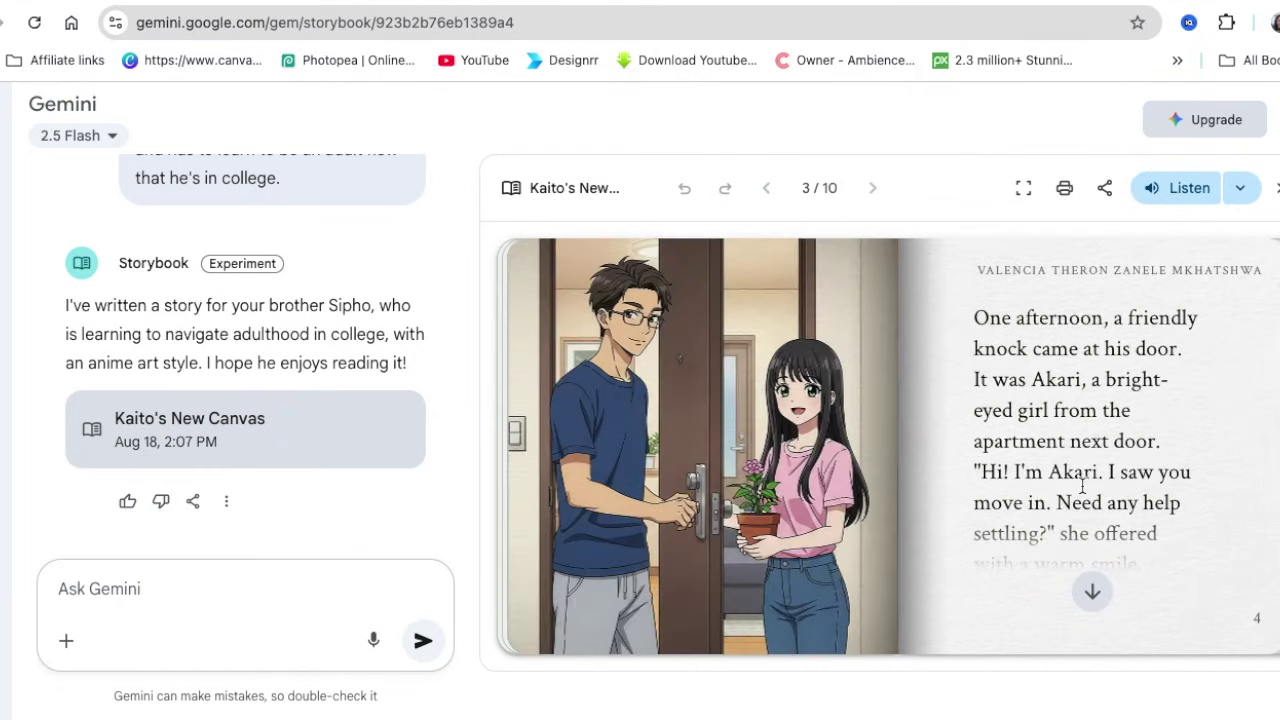
click(1171, 471)
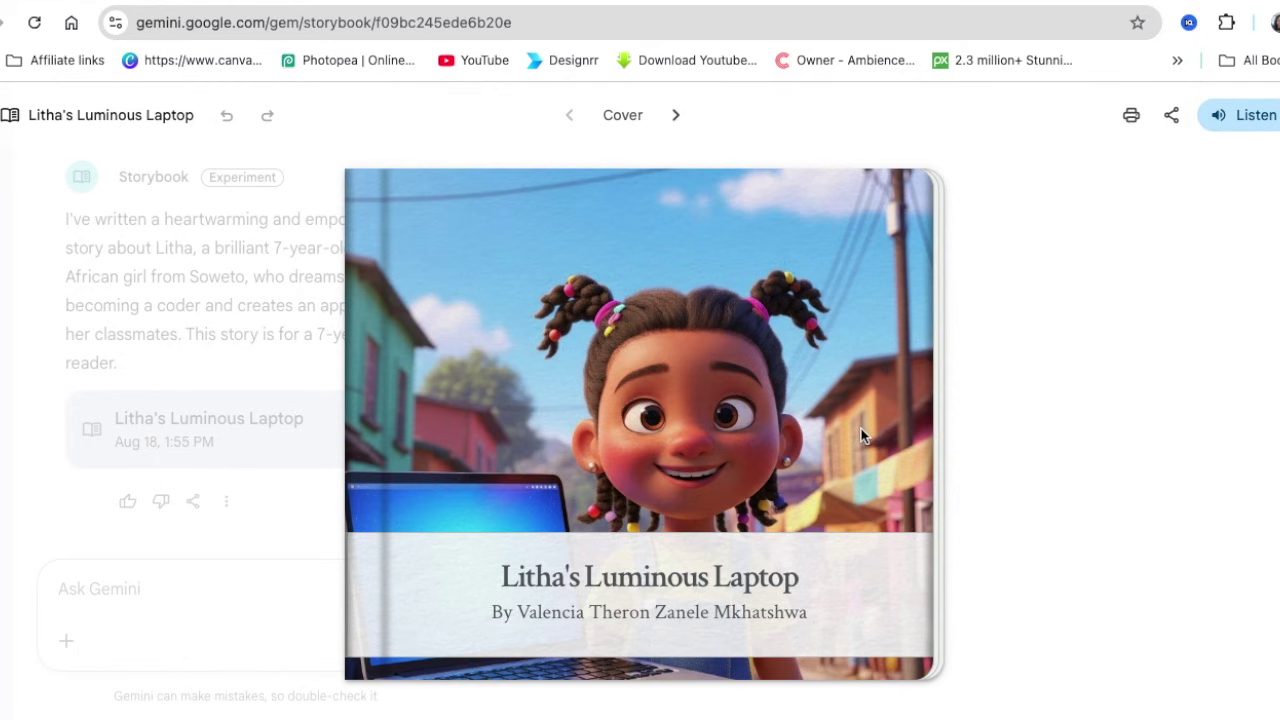
click(849, 476)
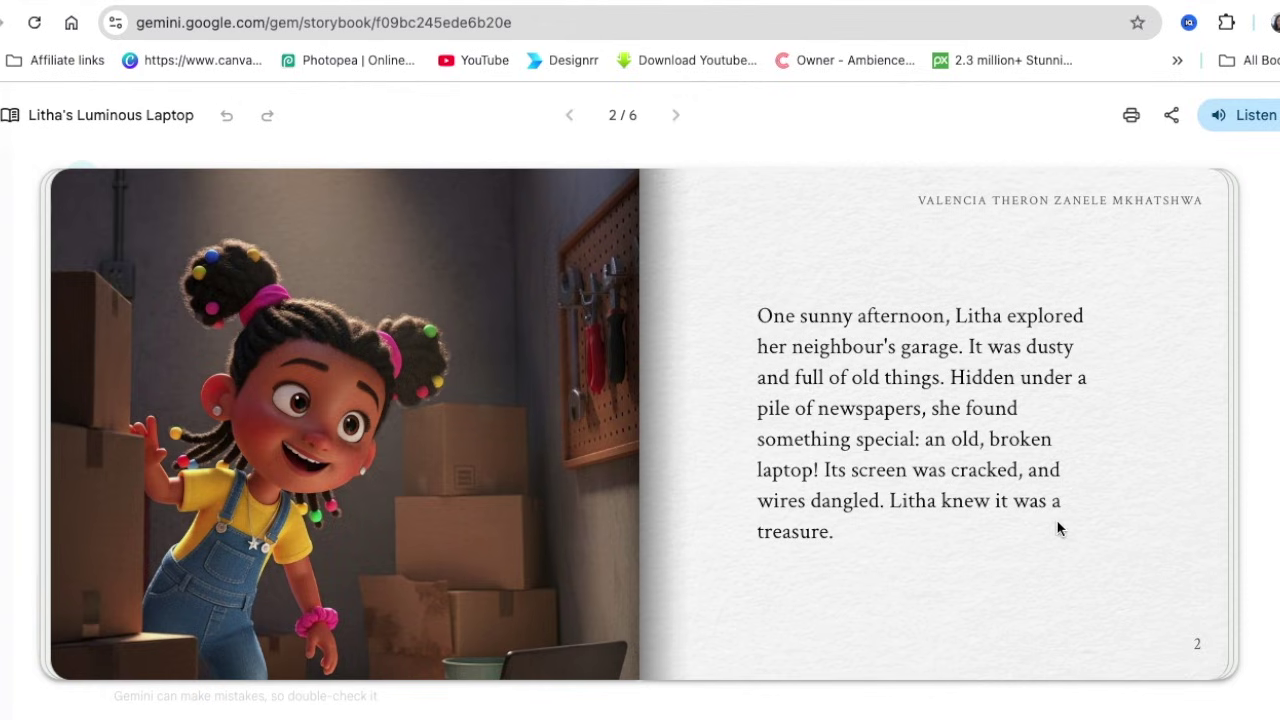
click(1058, 527)
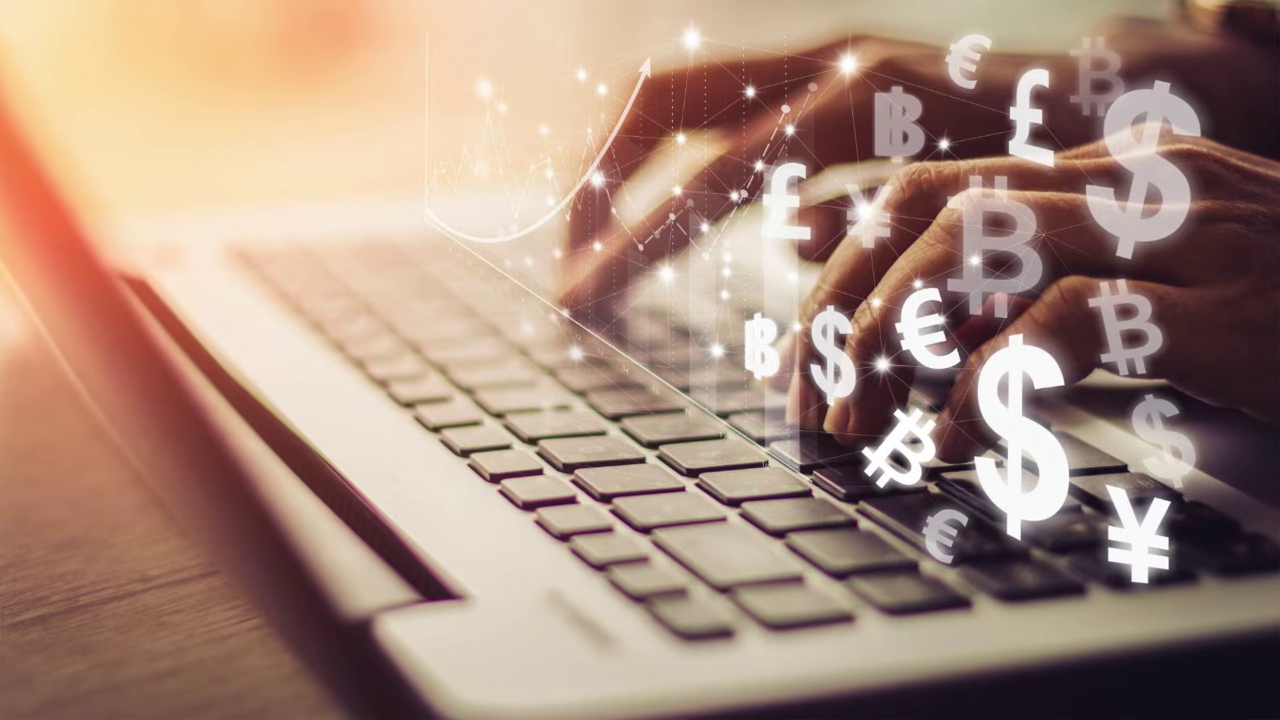